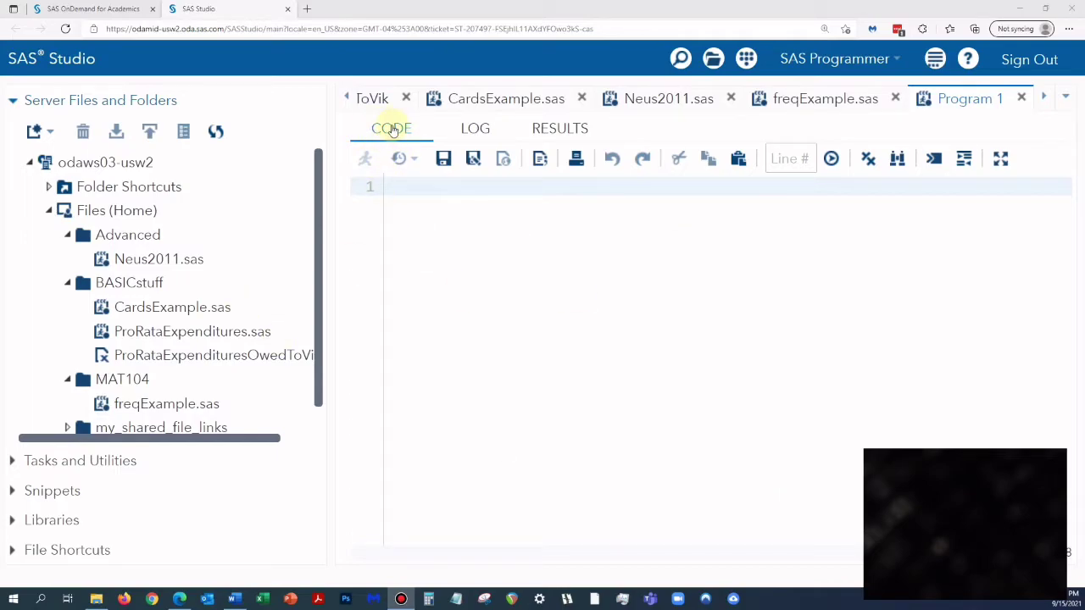
left_click(34, 132)
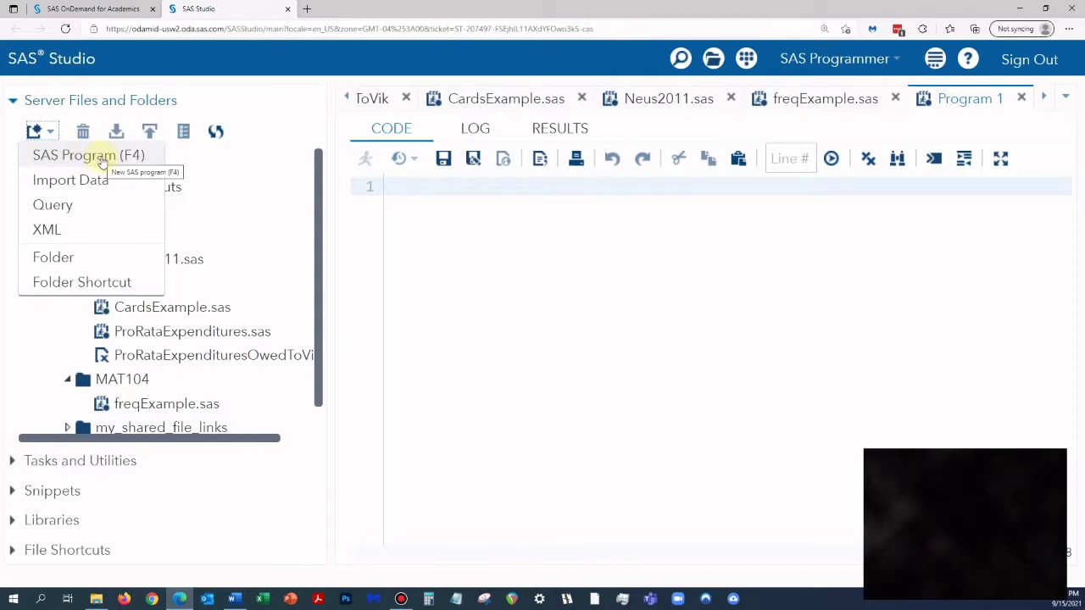
left_click(440, 246)
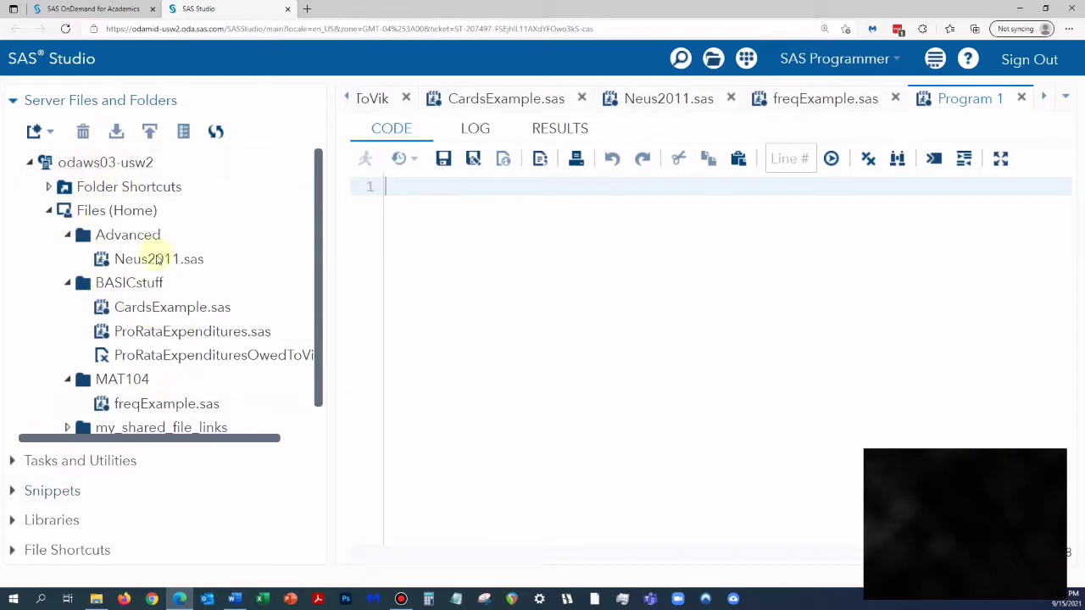
left_click(123, 282)
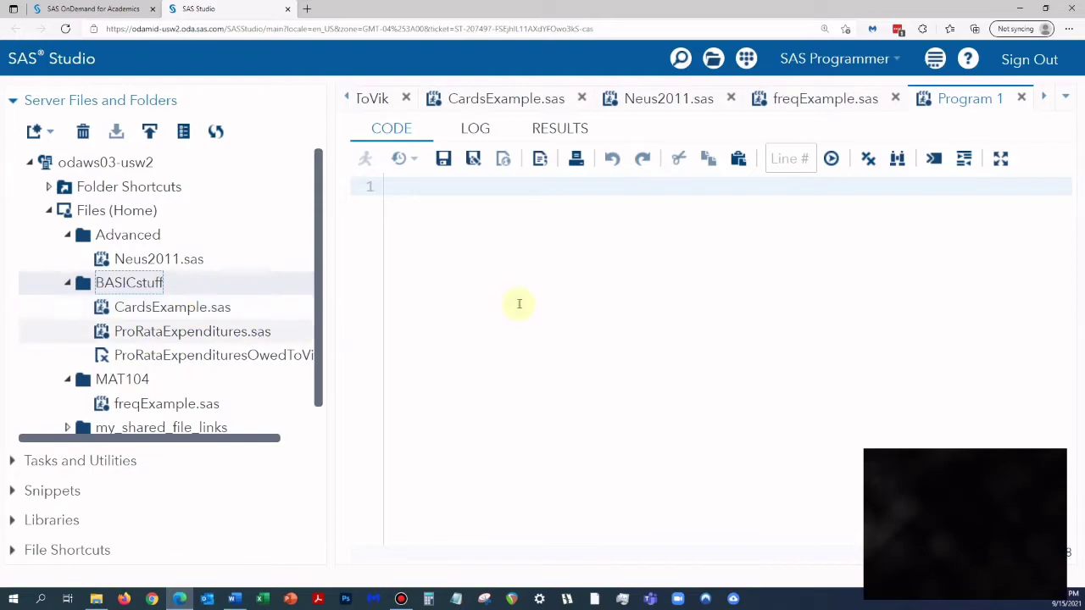
Begin the program in the empty editor with the statement "data d1;" on its own line.
left_click(483, 223)
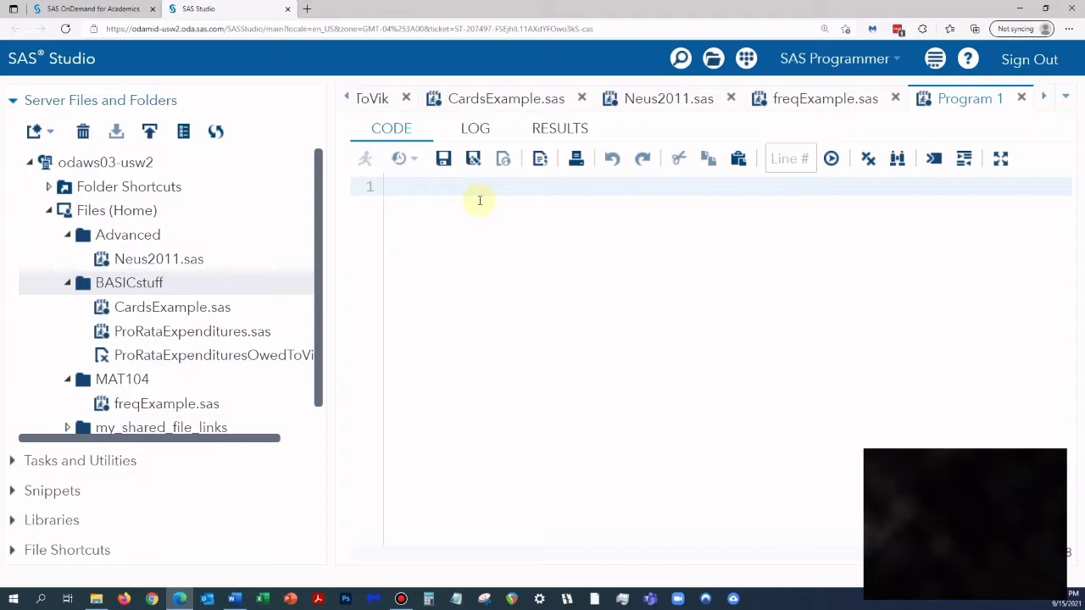
type("data")
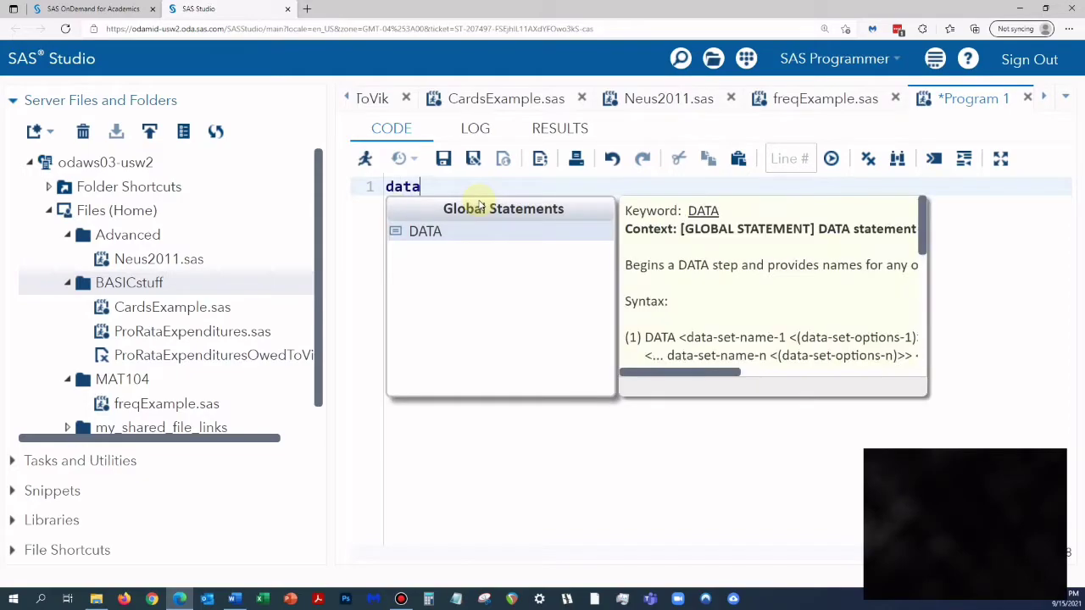
type(" d1")
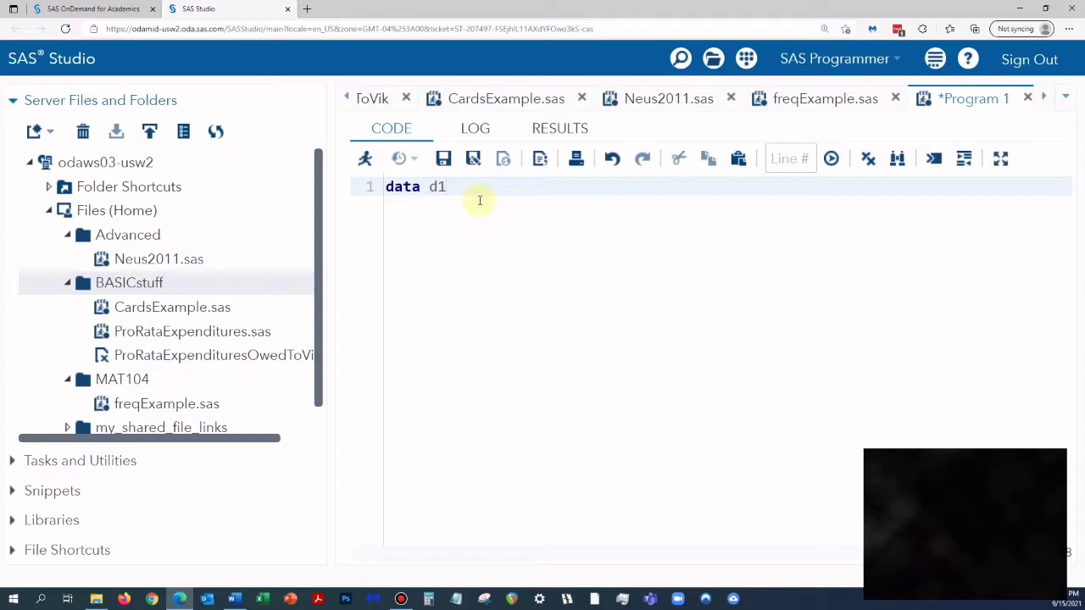
type(";")
key("Return")
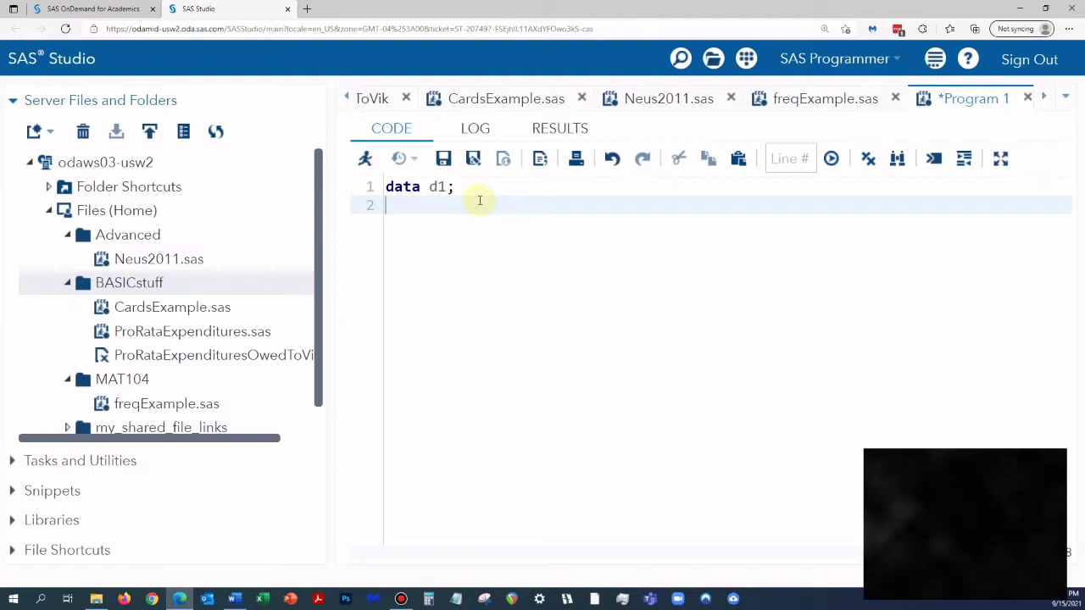
Write the statement "input ARM $ HOSP $ COUNT;" on line 2, declaring ARM and HOSP as character variables.
type("input")
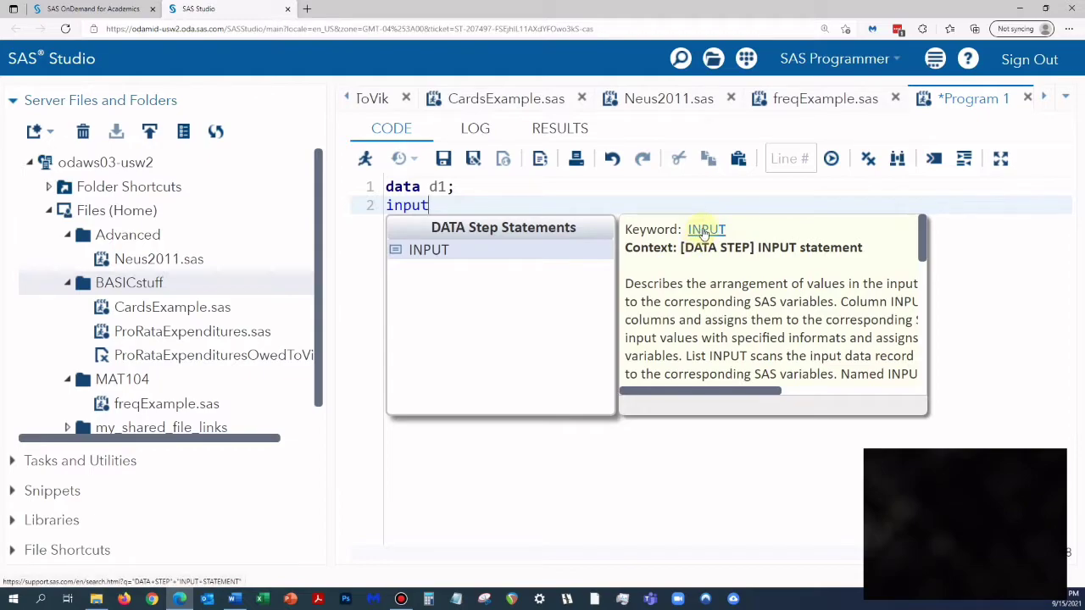
key("BackSpace")
key("BackSpace")
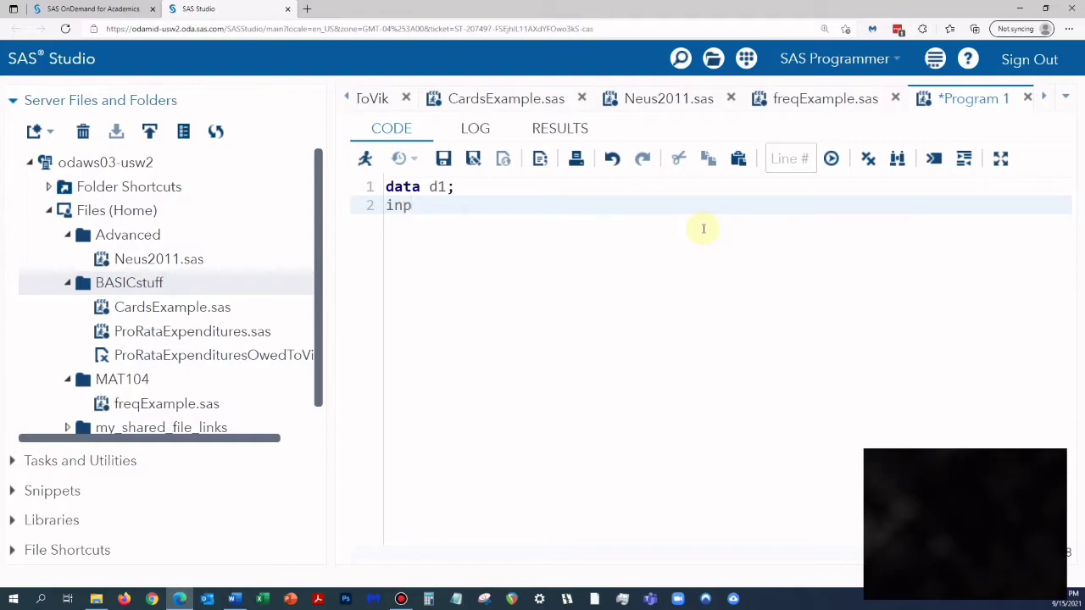
type("u")
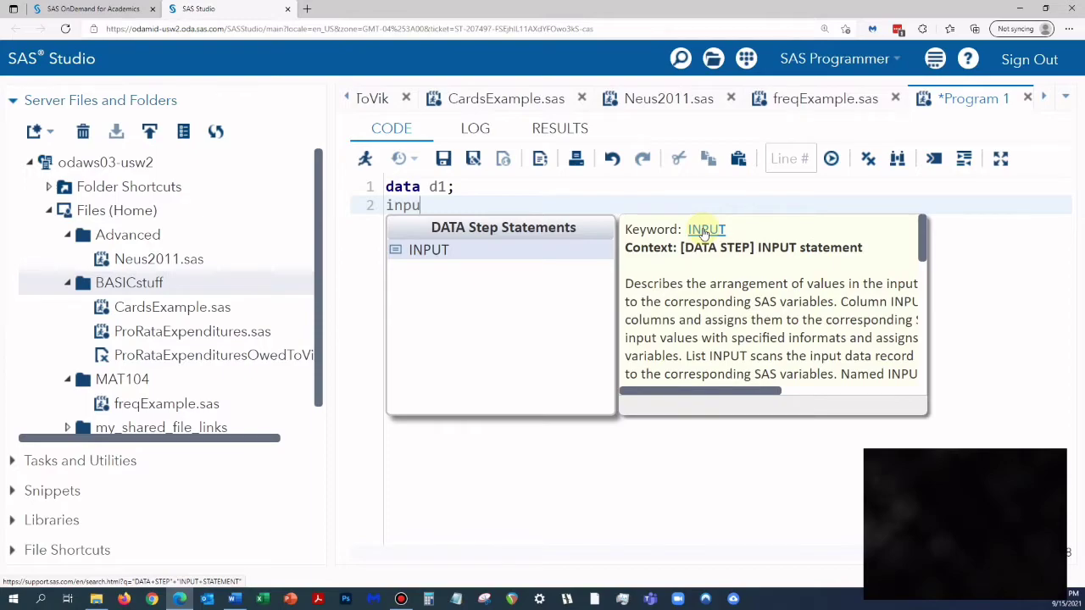
left_click(456, 253)
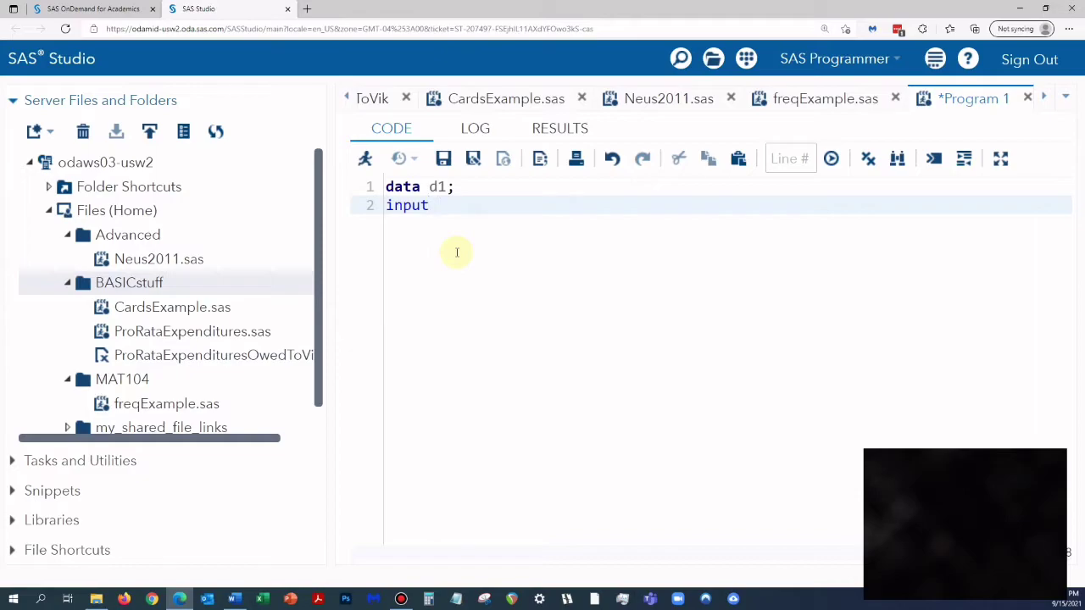
type("ARM")
type("$")
type("HOSP $")
type("COUN")
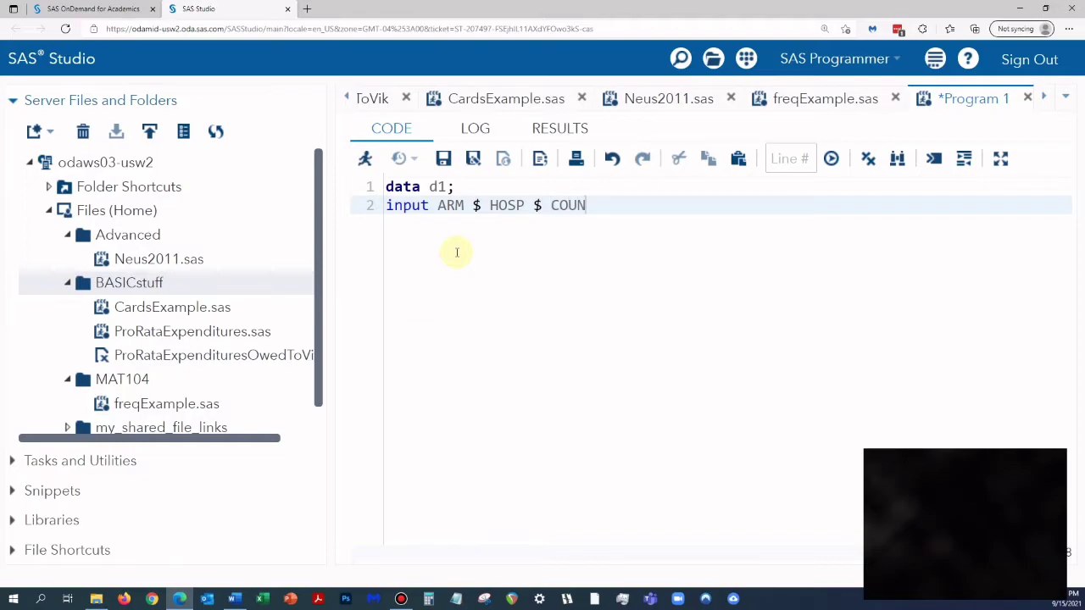
type("T;")
key("Return")
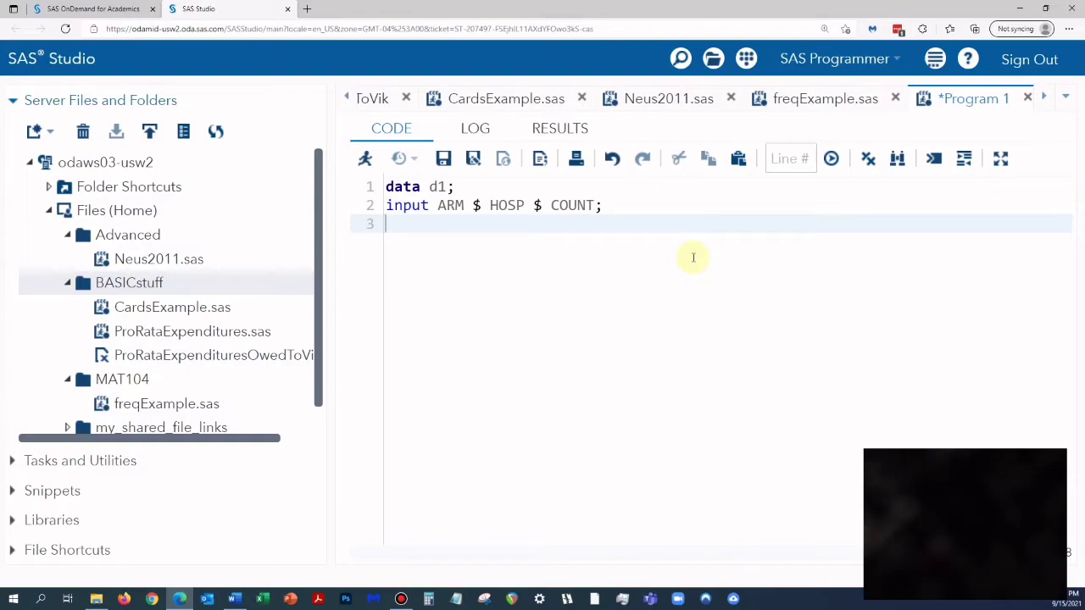
Add the "cards;" statement and four data lines below it: vax yes, vax no, placebo yes and placebo no.
type("card")
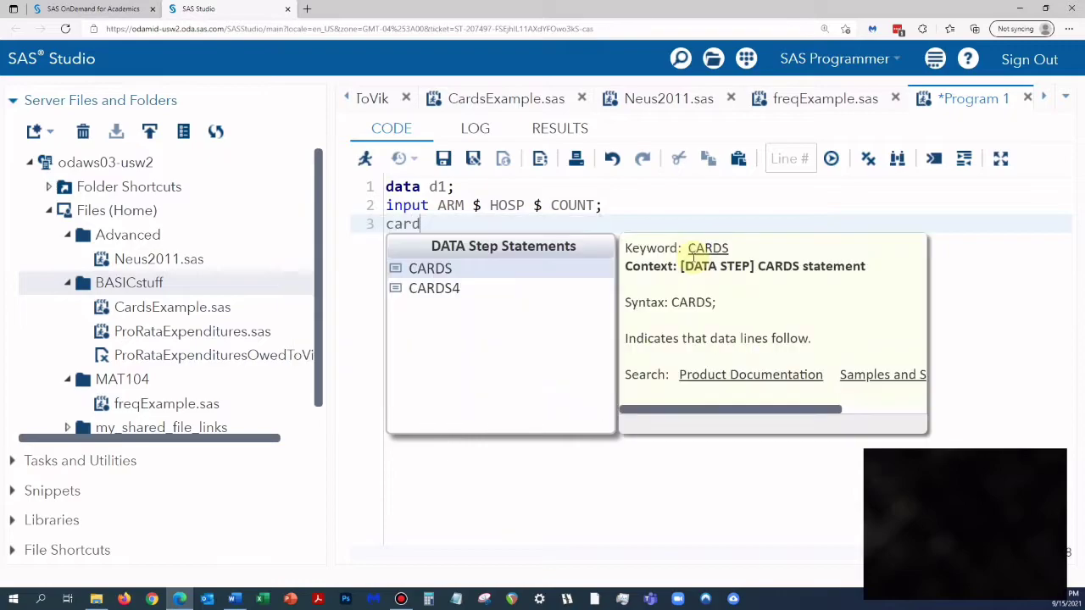
type("s;")
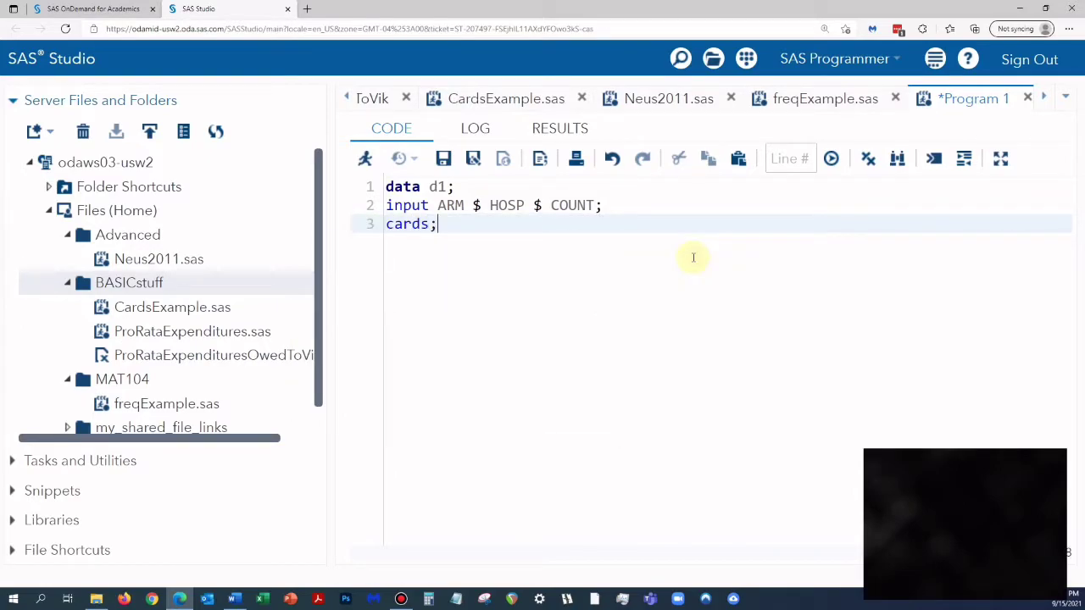
key("Return")
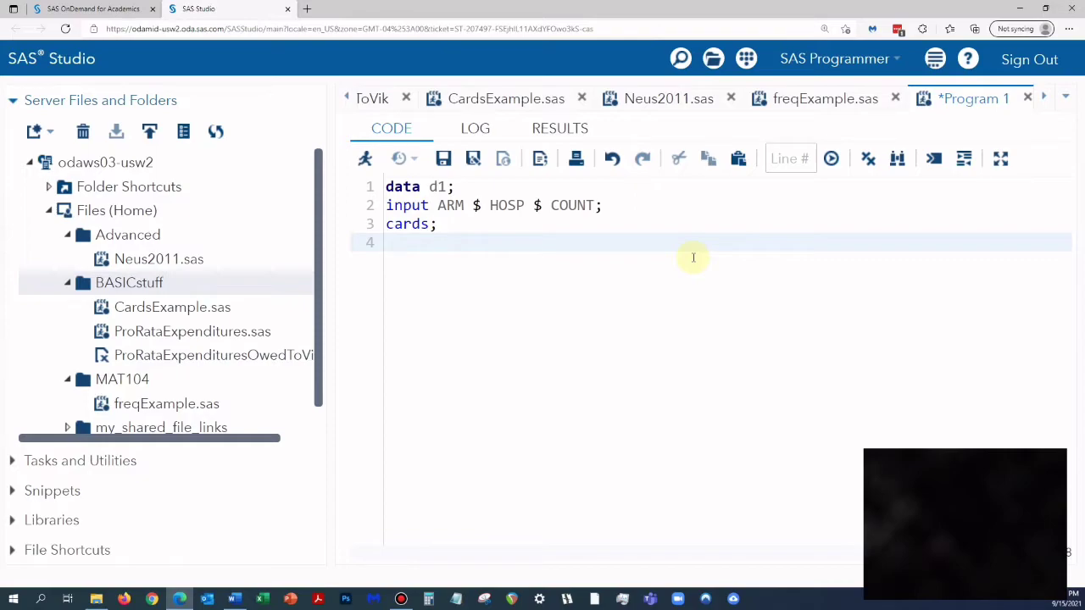
type("vax yes")
key("Return")
type("vax ")
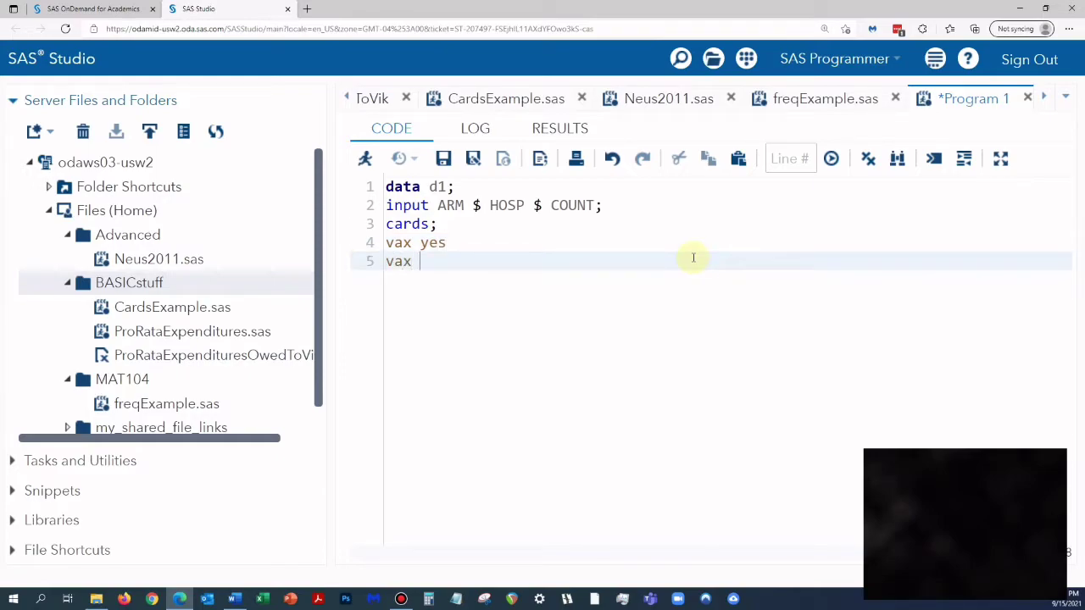
type("no")
key("Return")
type("pl")
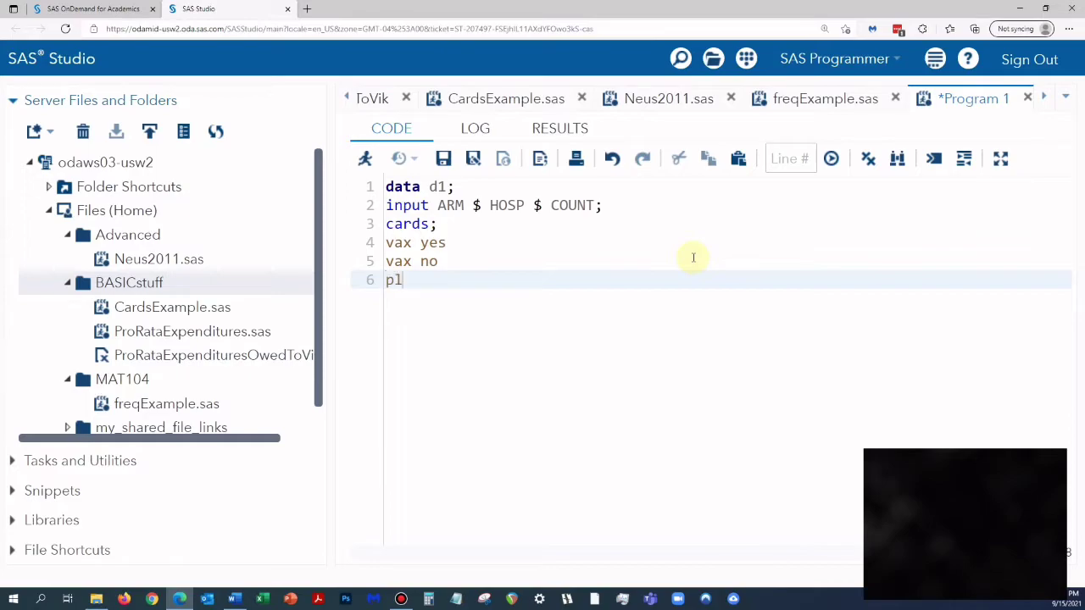
type("acebo yes")
key("Return")
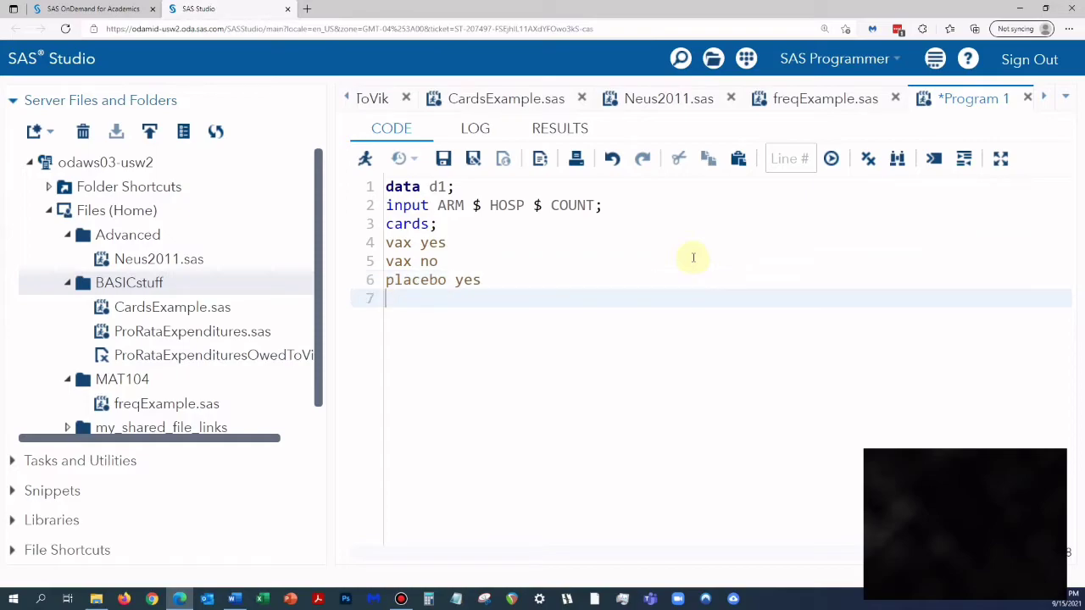
type("placebo no")
Append the counts to the data lines: 50 for vax yes, 50 for vax no, 60 for placebo yes, 40 for placebo no.
key("Up")
key("Up")
key("Up")
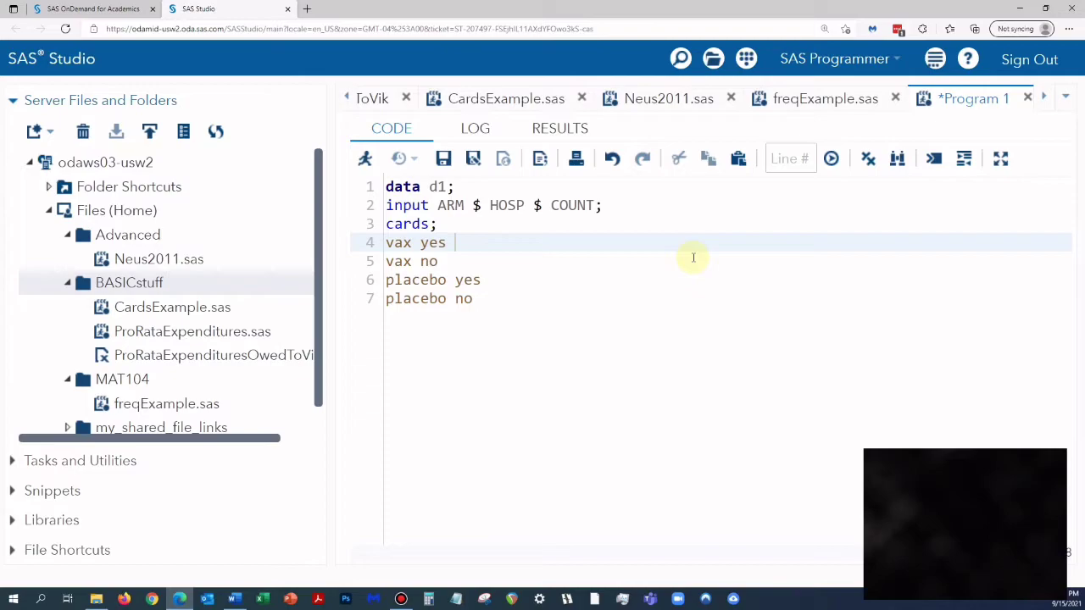
type("50")
key("Down")
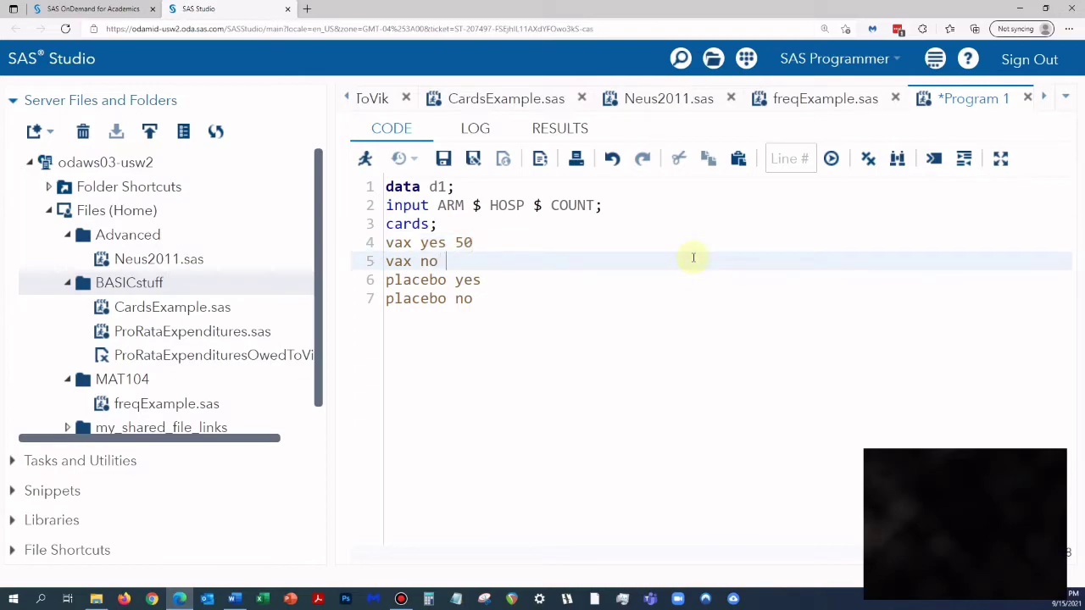
type("50")
key("Down")
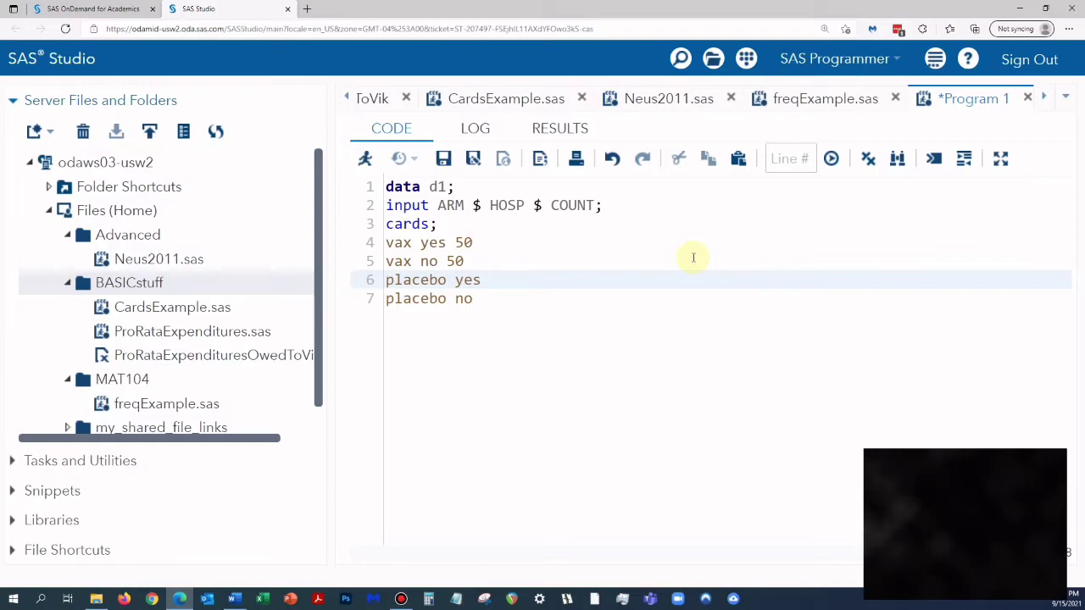
type("60")
key("Down")
type("40")
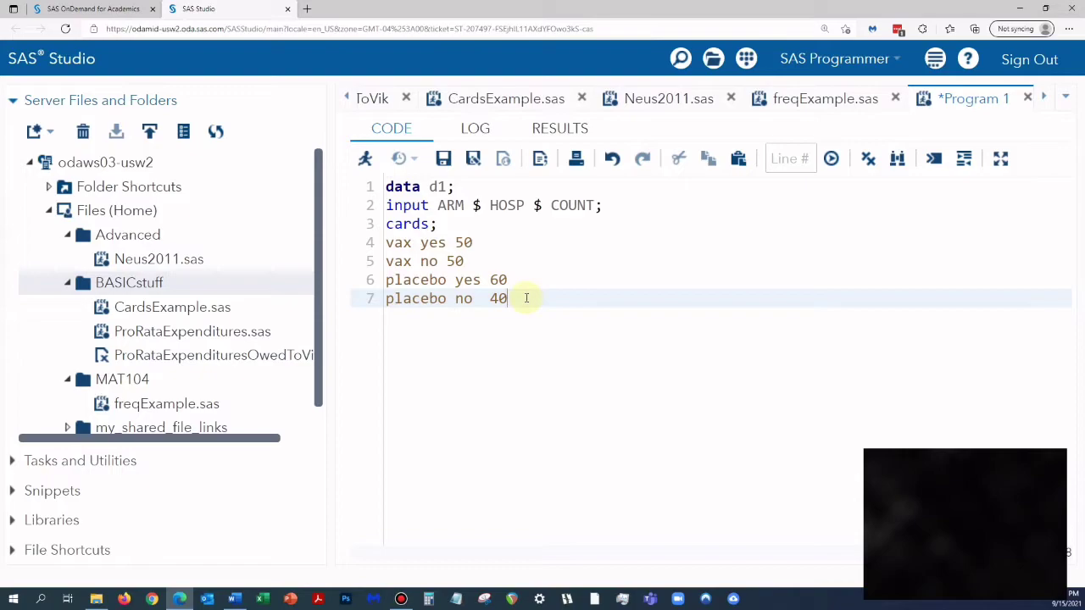
Close the data step with "run;" and add the line "proc pprint;run;" below it.
key("Return")
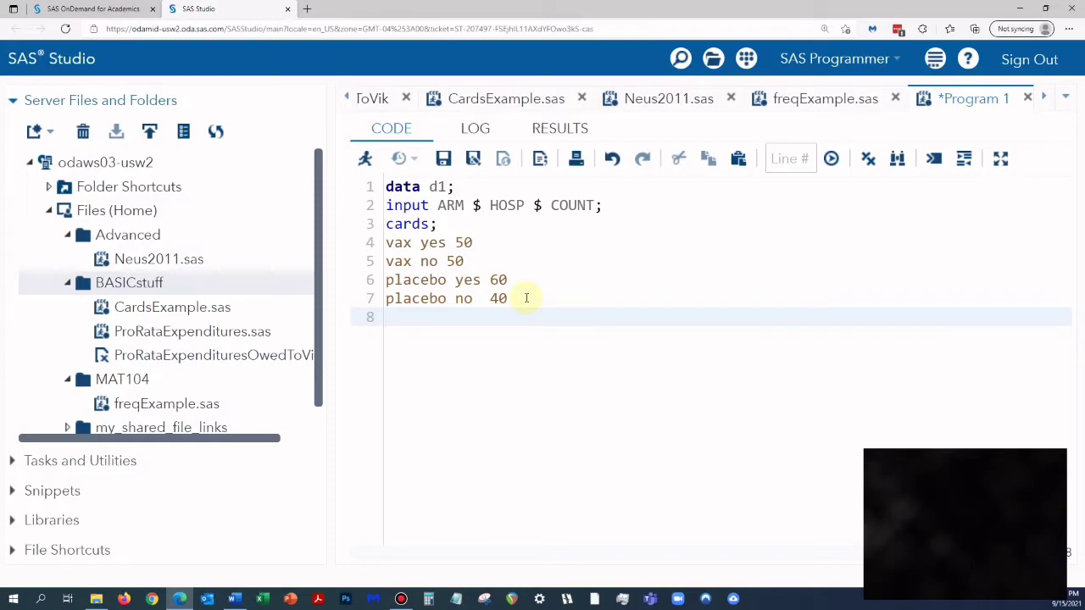
type("run;")
key("Return")
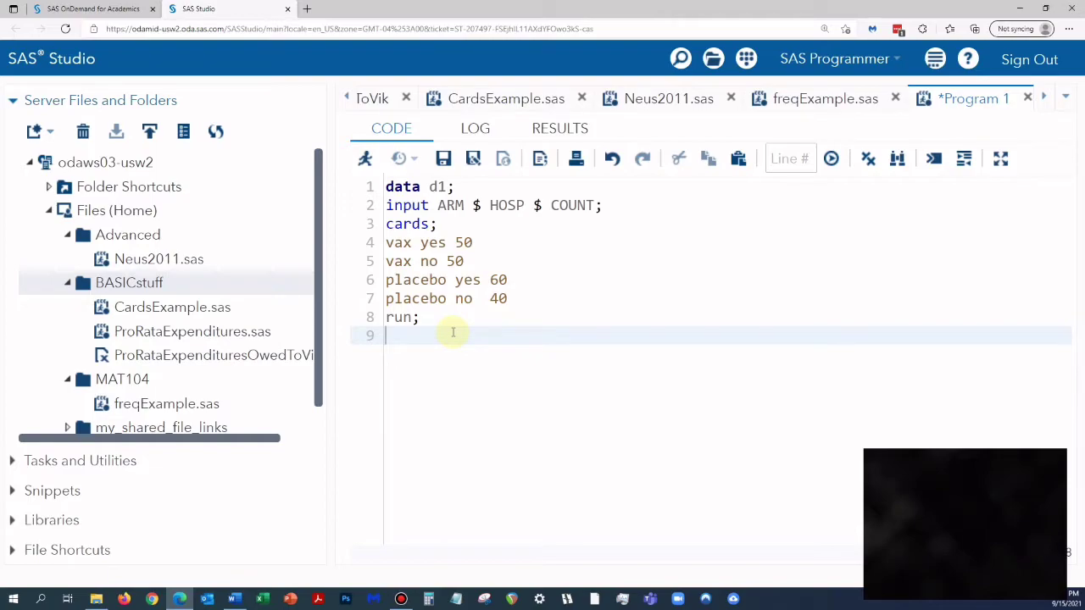
type("proc pprint;")
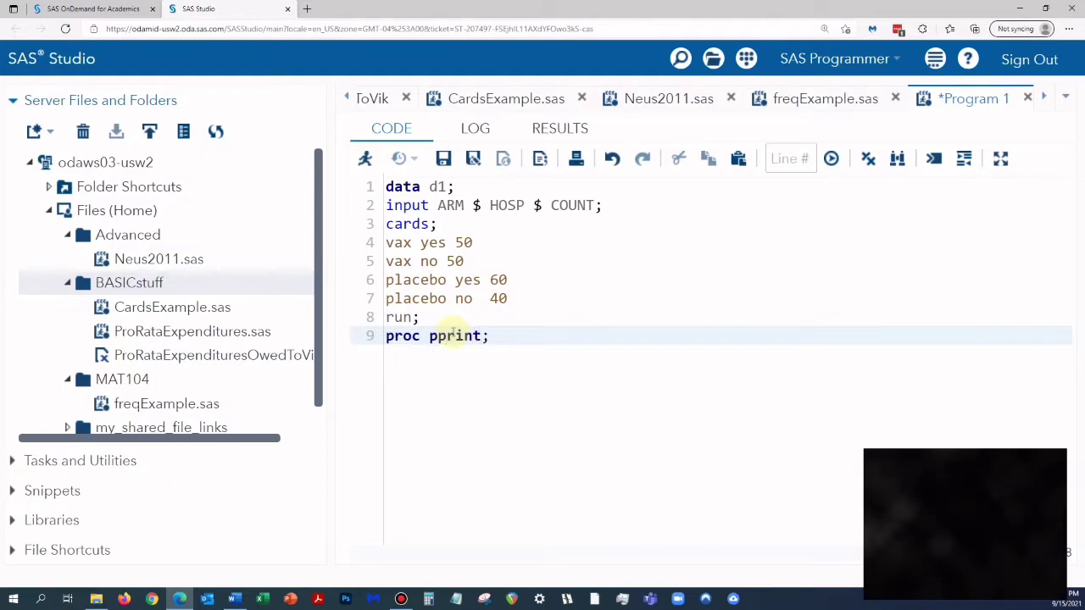
type("run")
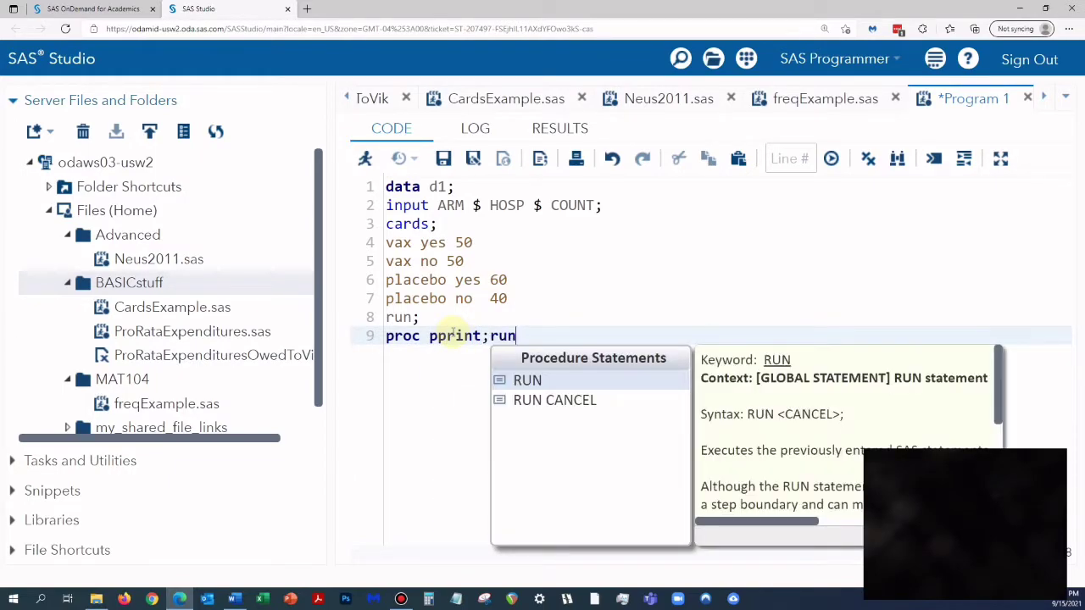
type(";")
key("Left")
key("Left")
key("Left")
key("Left")
key("Left")
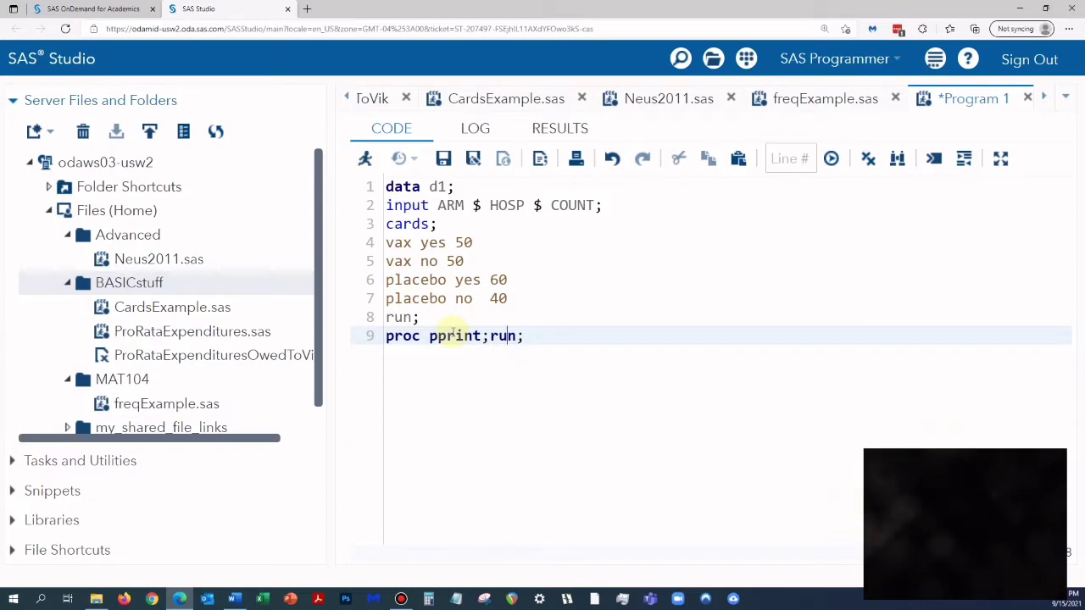
key("Left")
key("Left")
key("Left")
key("Left")
key("Left")
key("Right")
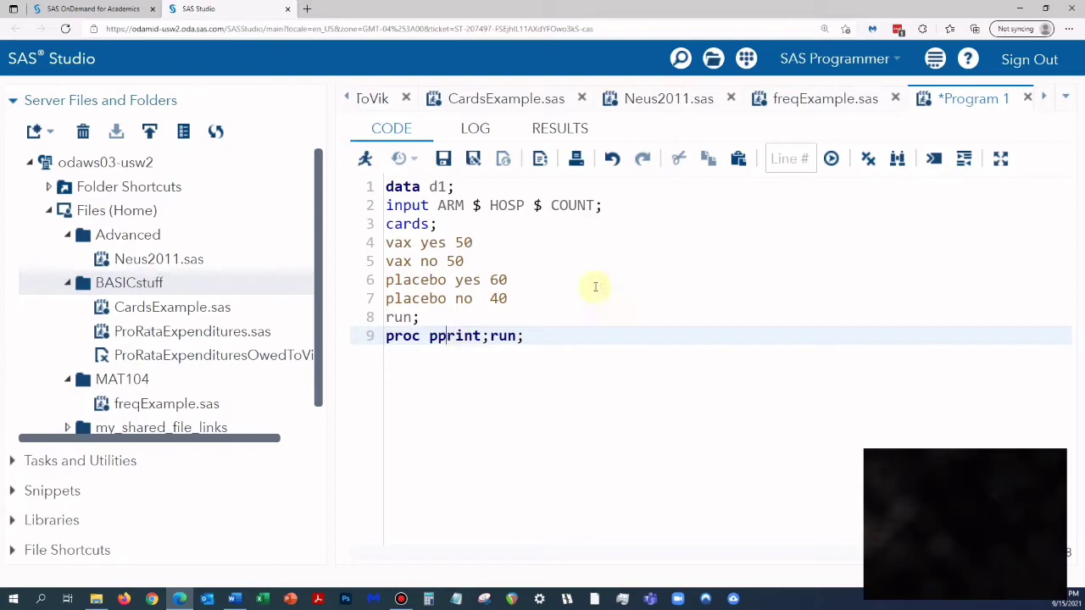
Run the whole program.
left_click(557, 337)
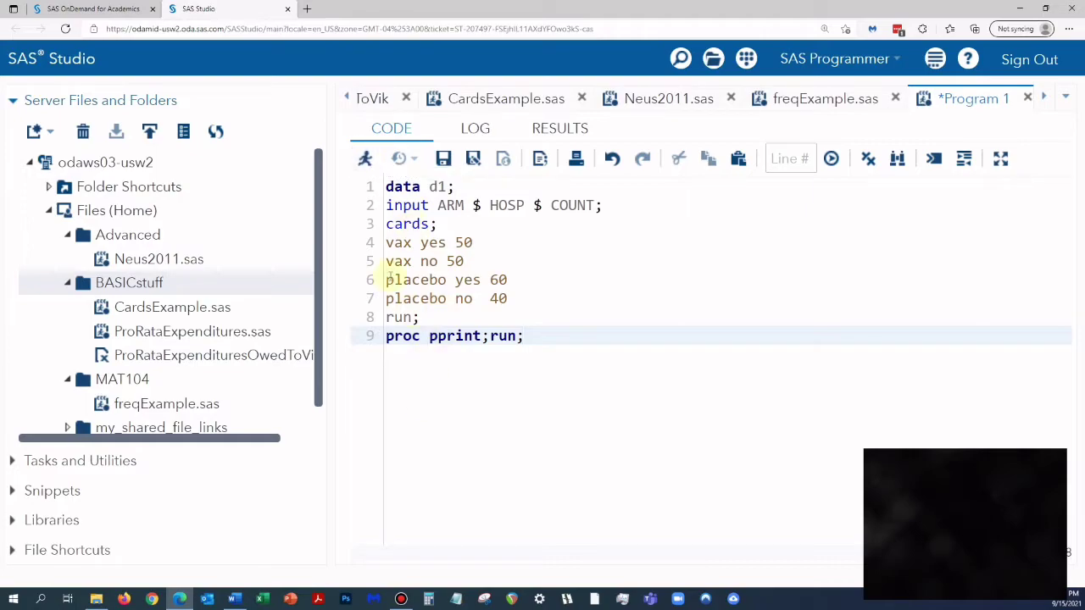
left_click(365, 160)
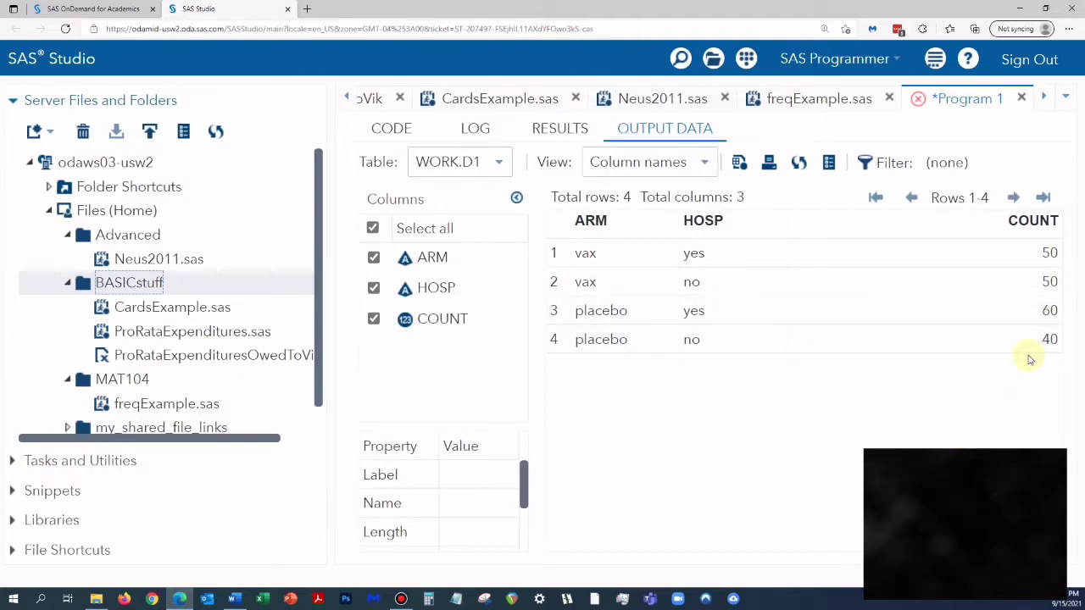
Correct "pprint" to "print" in the proc statement on line 9 and run the program again.
left_click(400, 129)
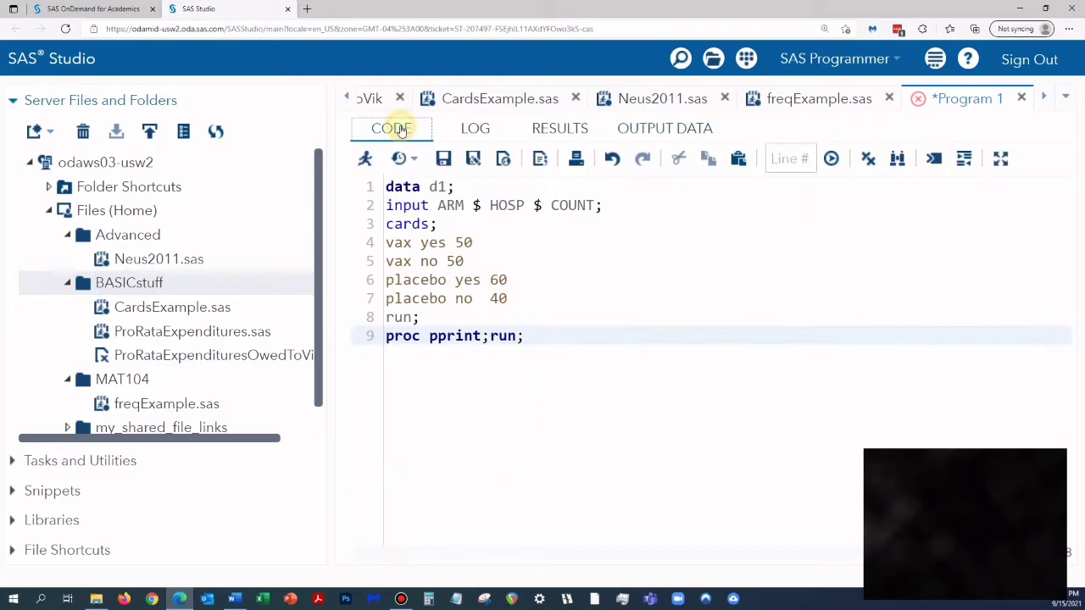
left_click(438, 336)
key("BackSpace")
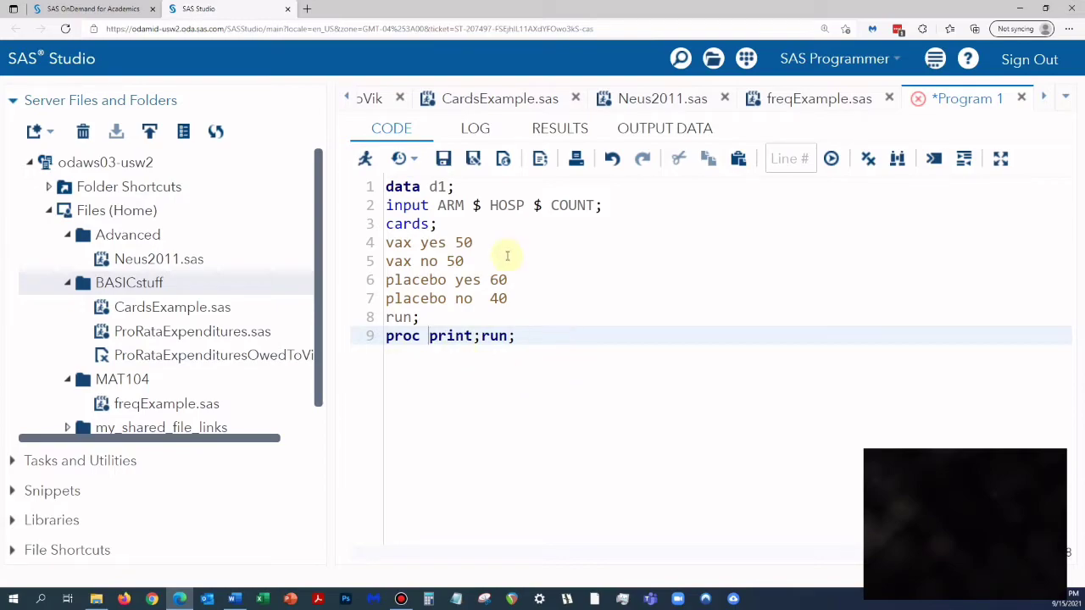
left_click(367, 160)
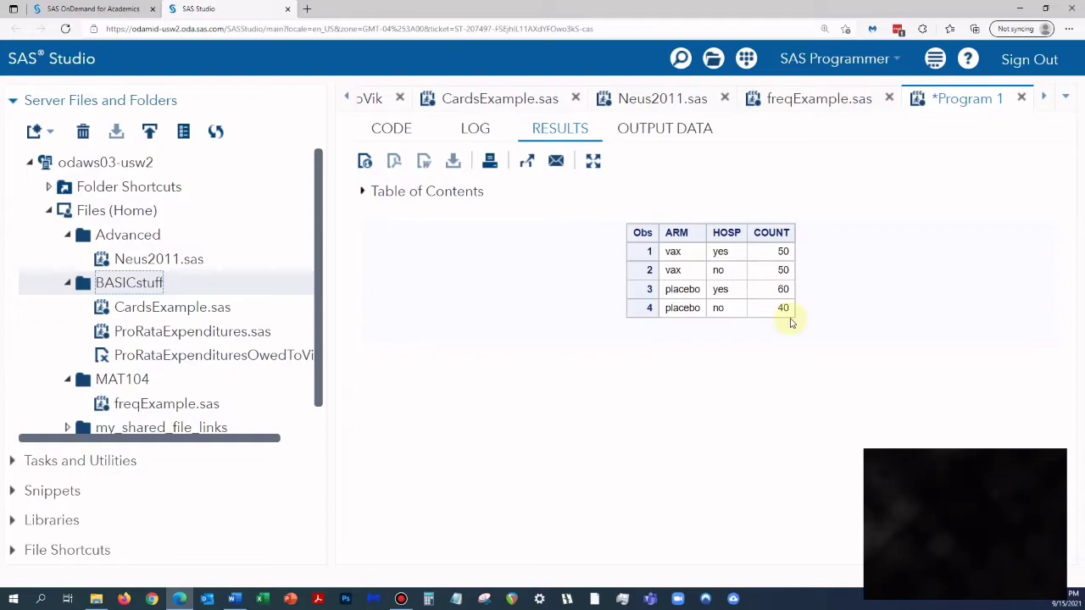
Return to the program code and add the statement "proc freq;" on a new line below the proc print line.
left_click(398, 133)
left_click(552, 341)
key("Return")
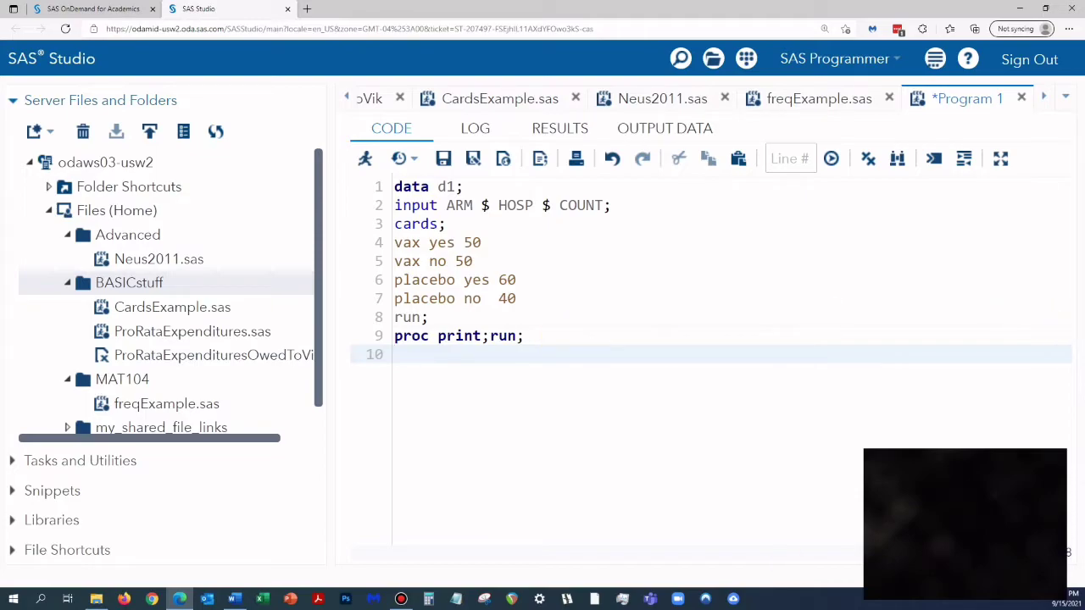
left_click(532, 335)
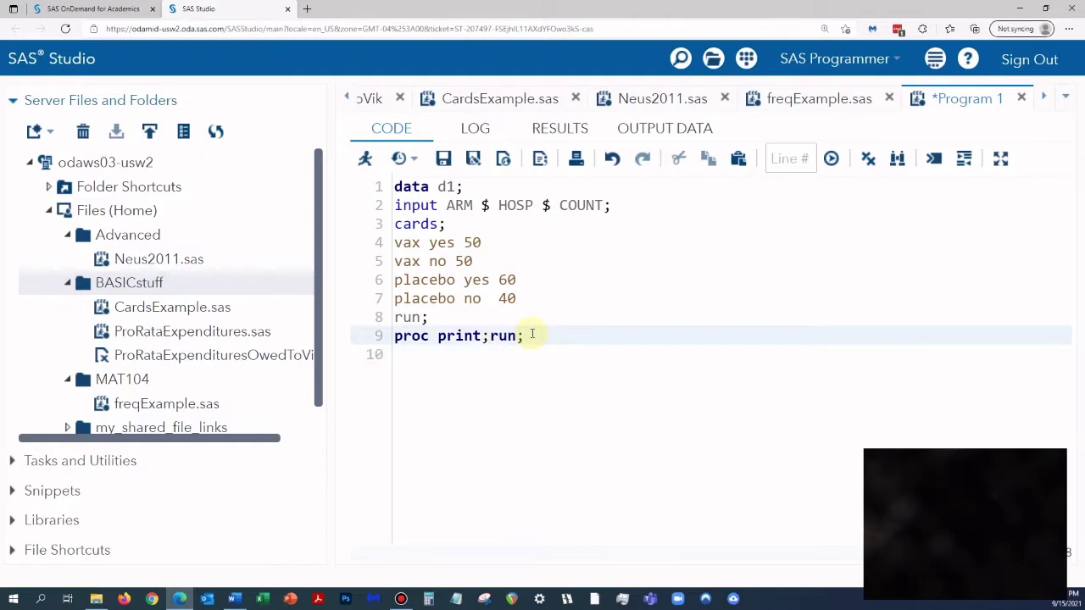
key("Return")
type("pro")
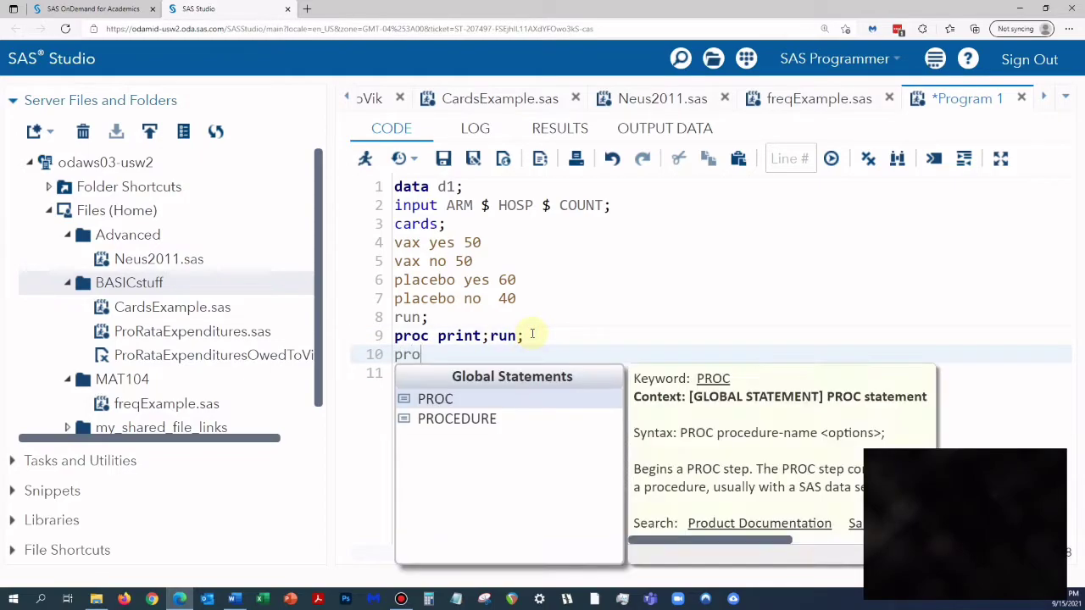
type("c f")
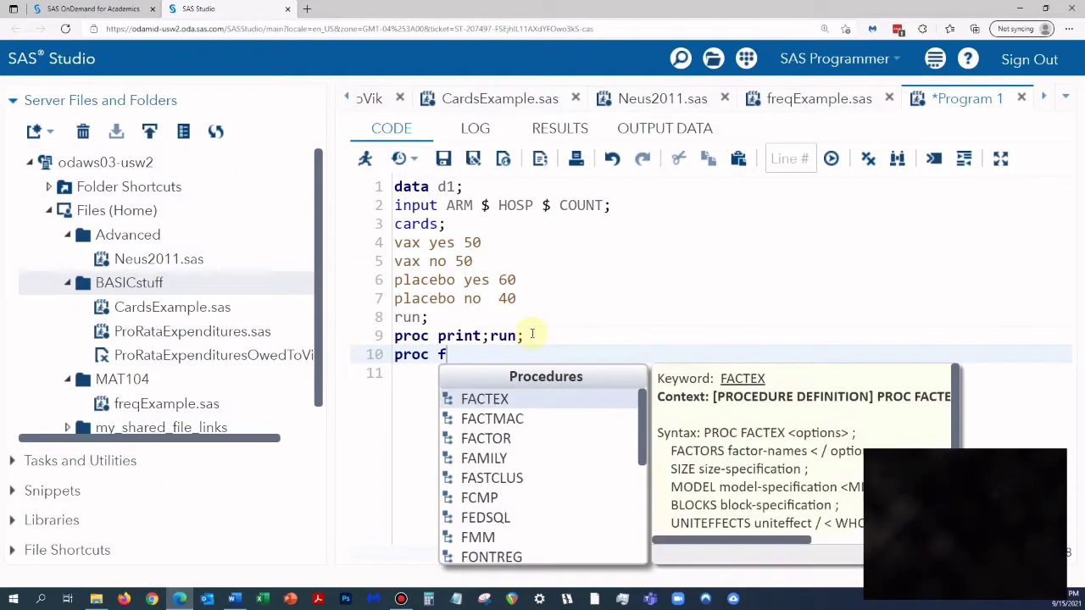
type("r")
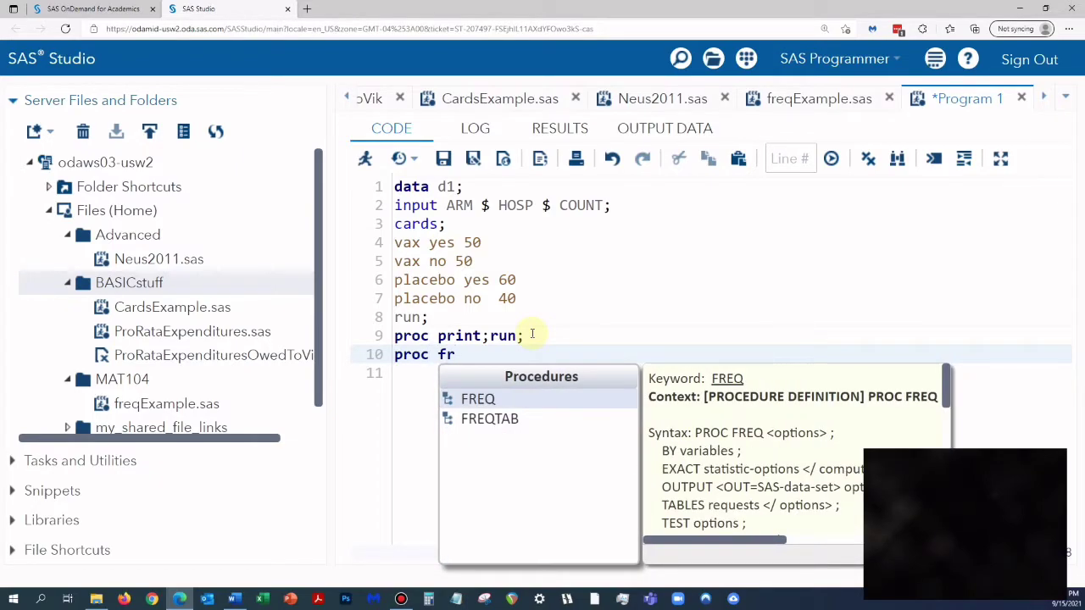
double_click(482, 399)
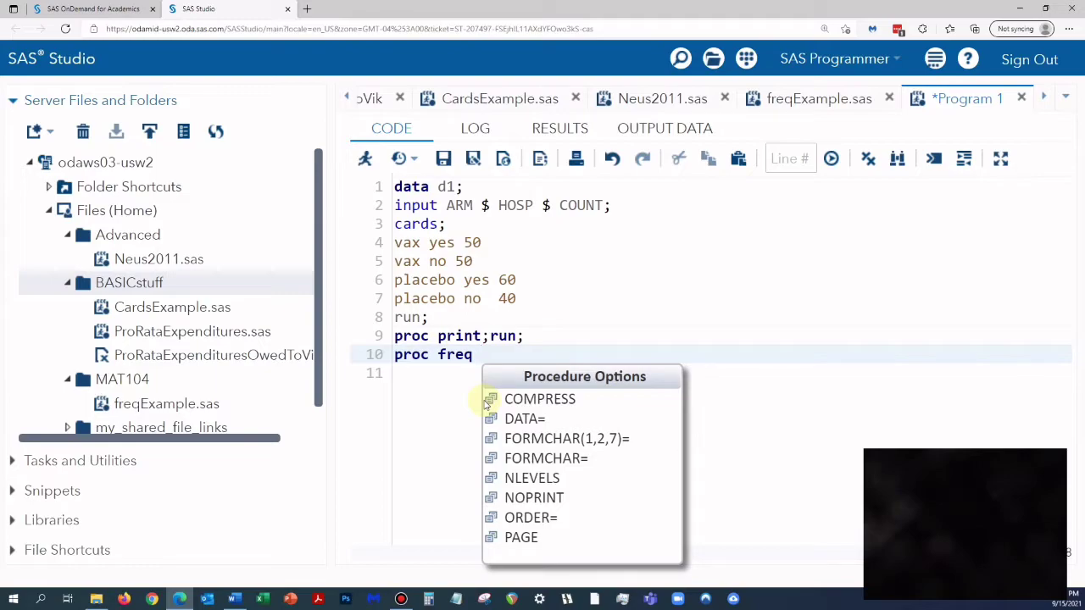
key("BackSpace")
type(";")
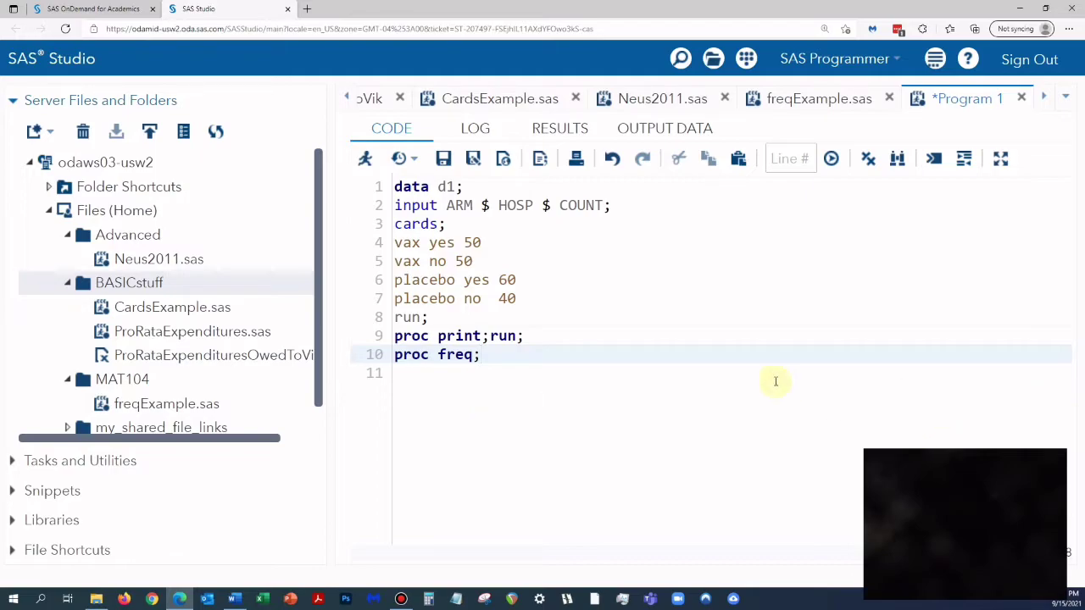
Add the statement "table ARM*HOSP/fisher relrisk;" on the line below "proc freq;".
key("Return")
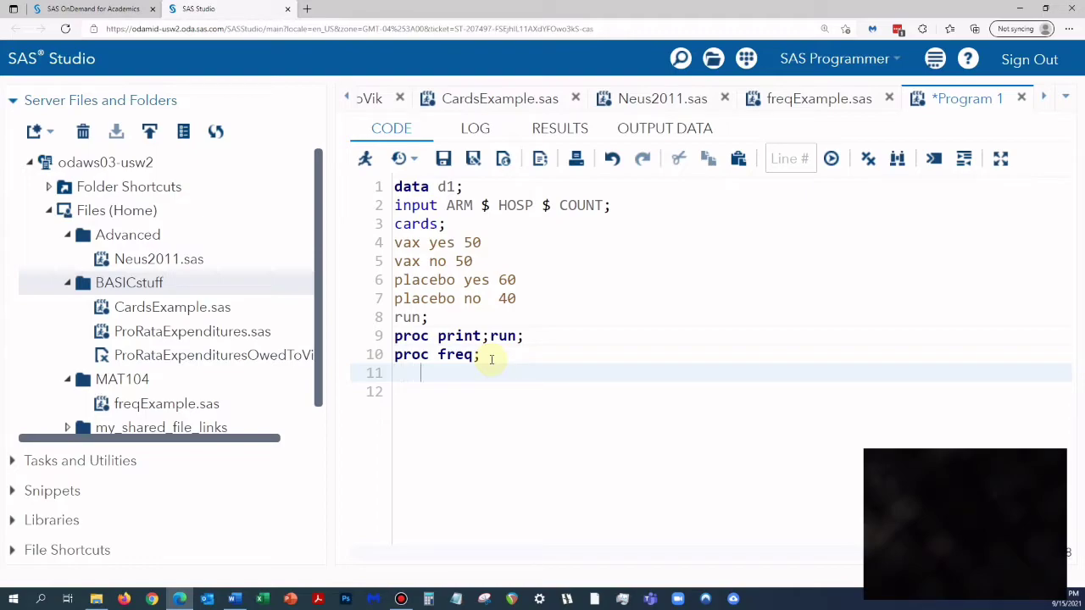
type("tab")
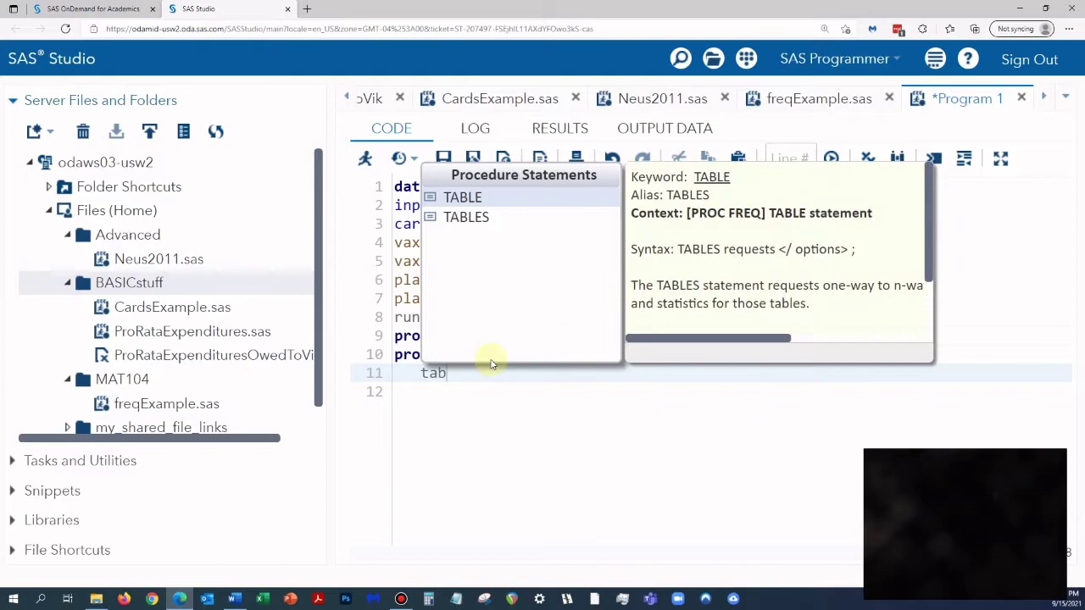
type("le A")
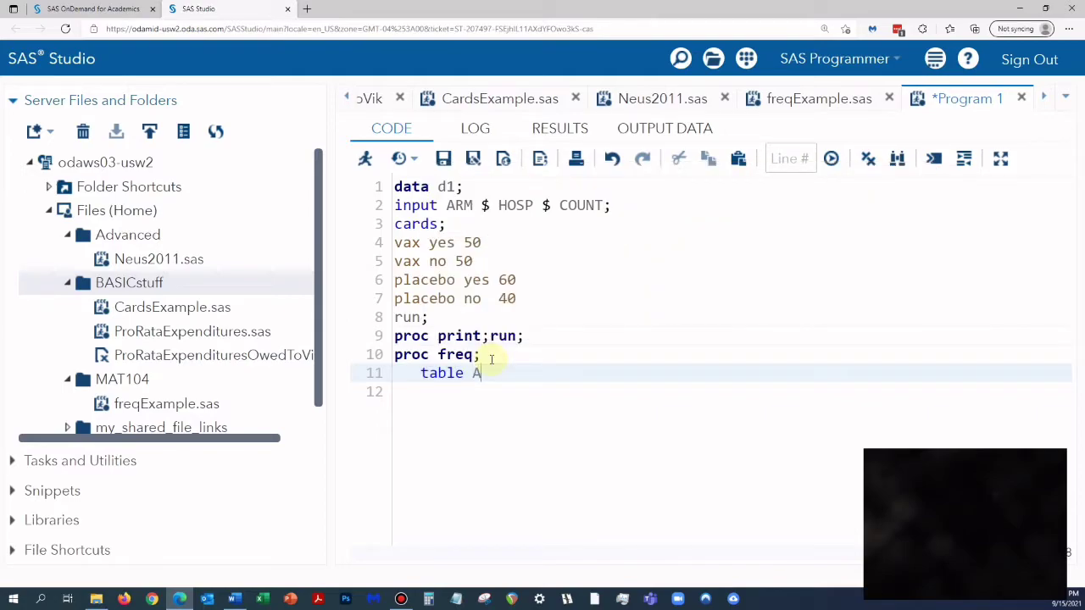
type("RM*HOSP/")
type("fis")
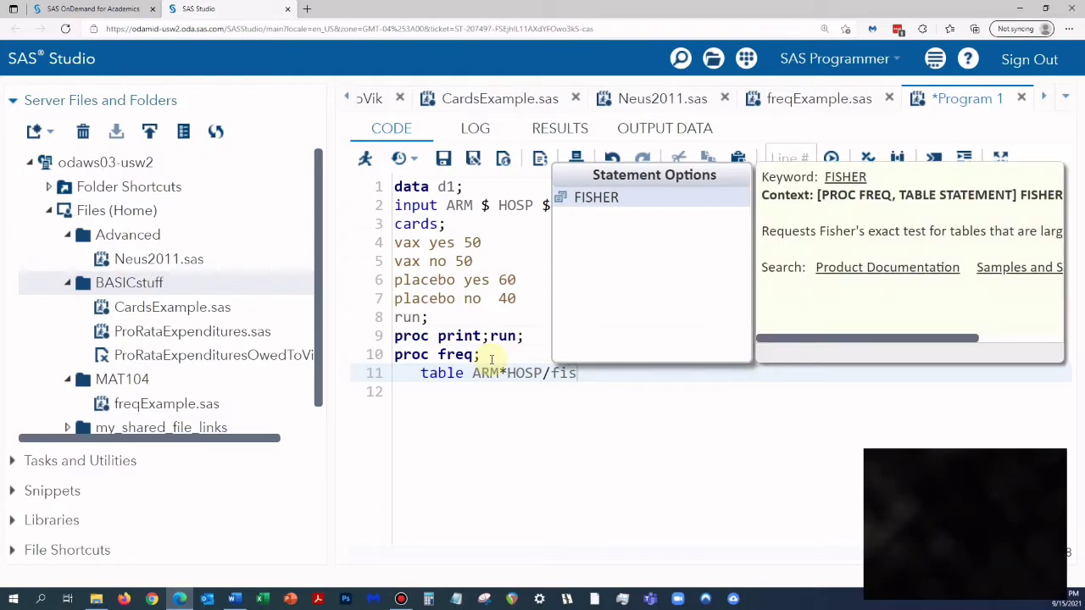
left_click(608, 204)
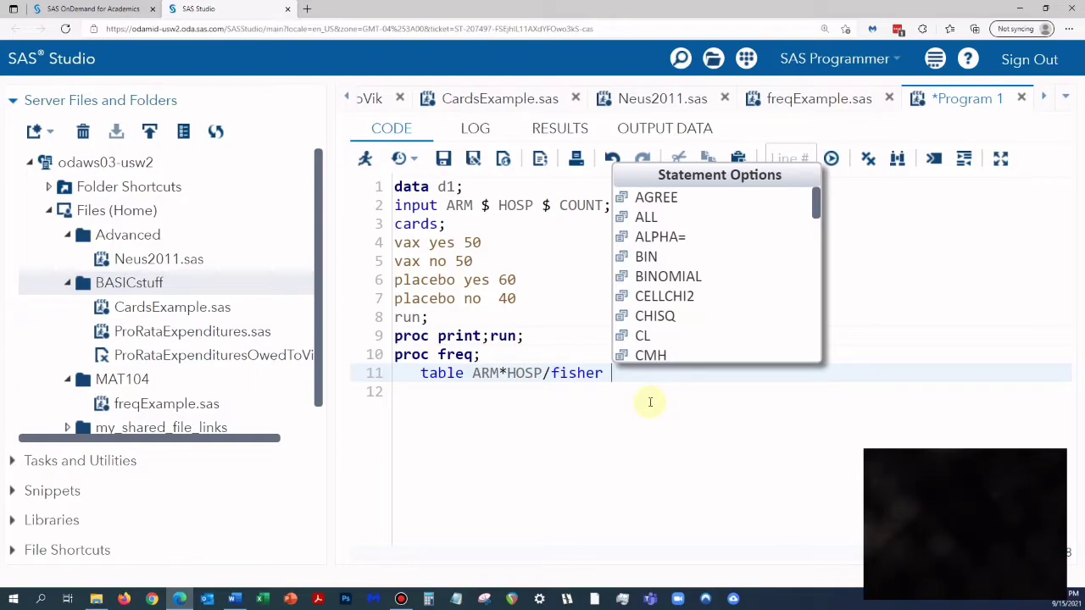
type("r")
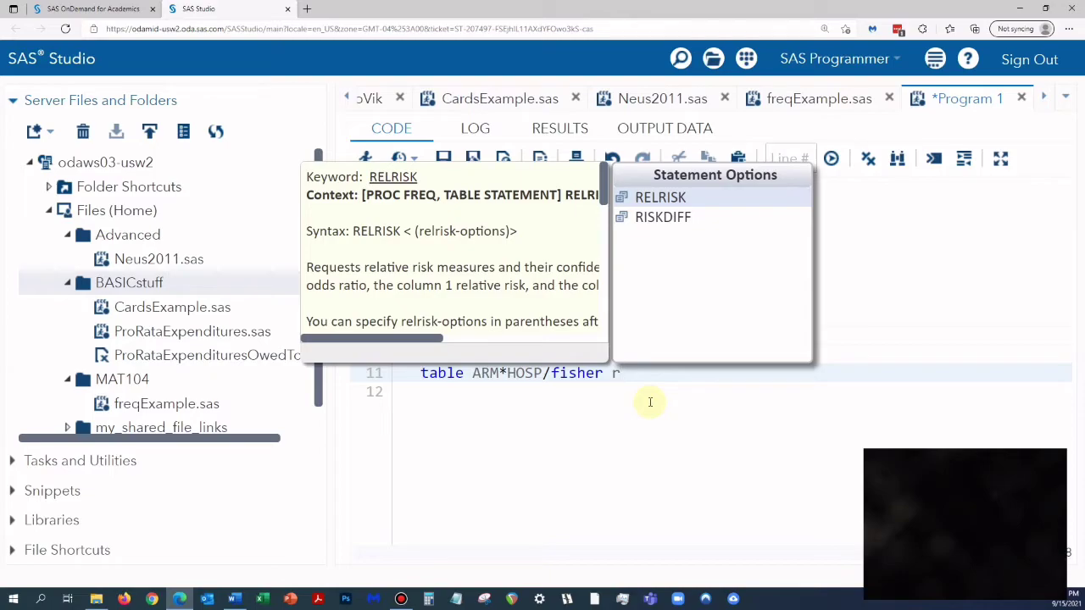
left_click(661, 197)
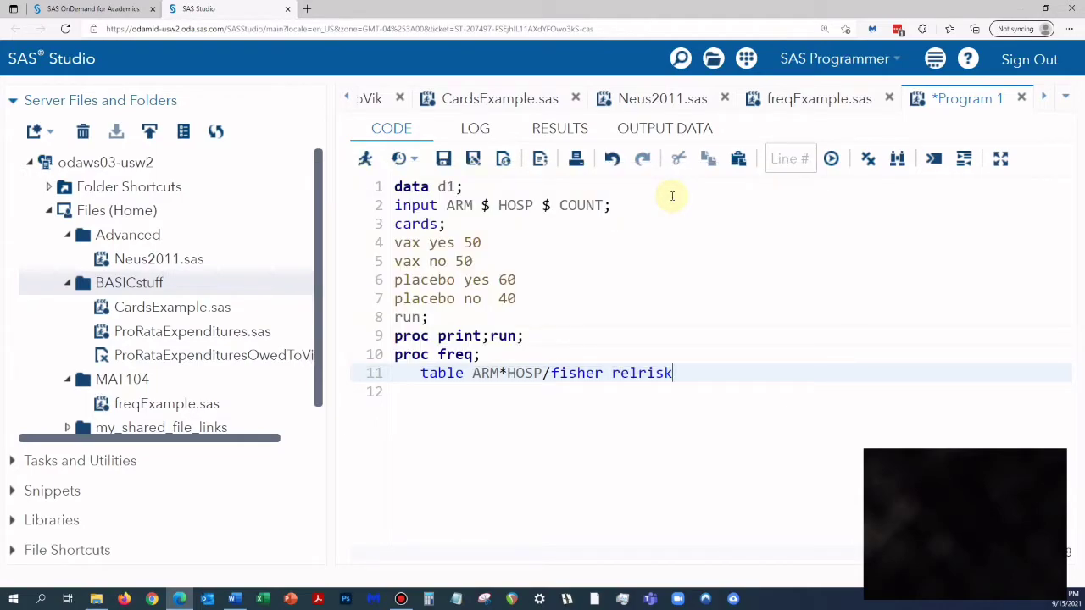
type(";")
Add the statement "weight COUNT;" below the table statement and close the procedure with "run;".
key("Return")
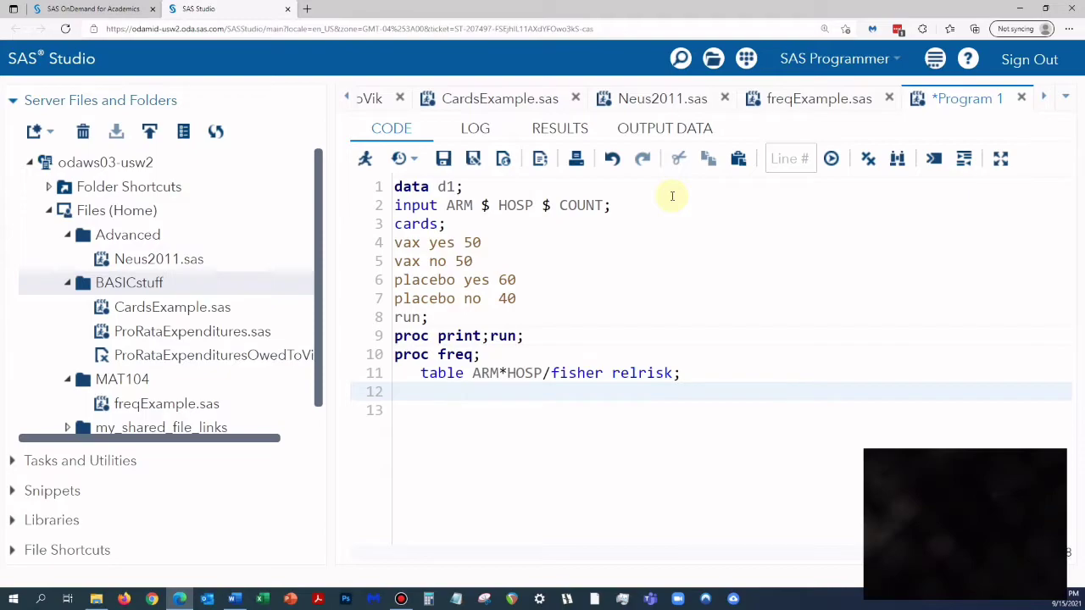
type("wei")
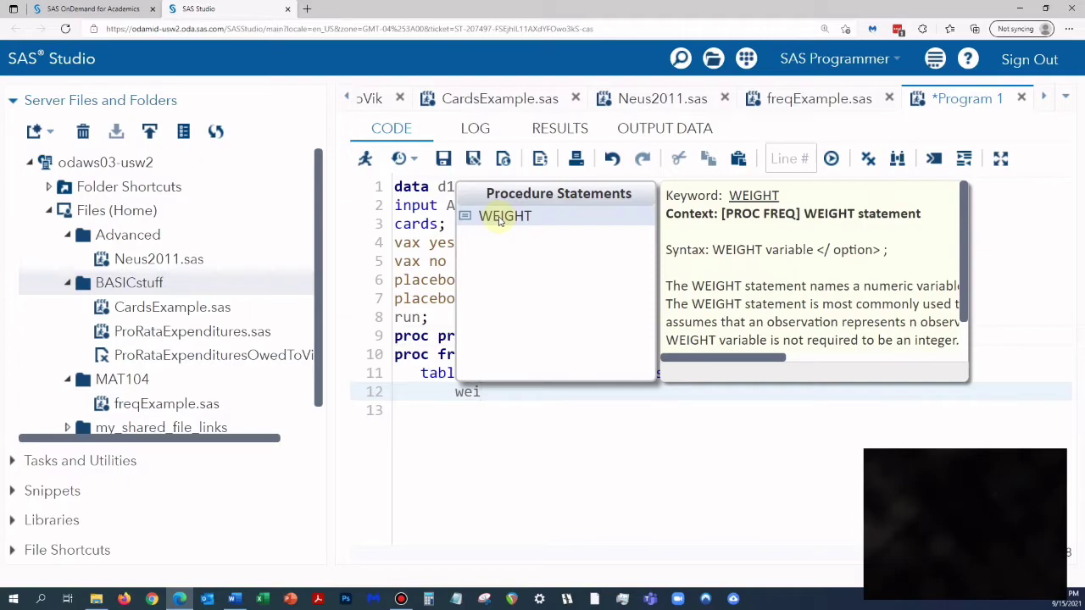
double_click(501, 217)
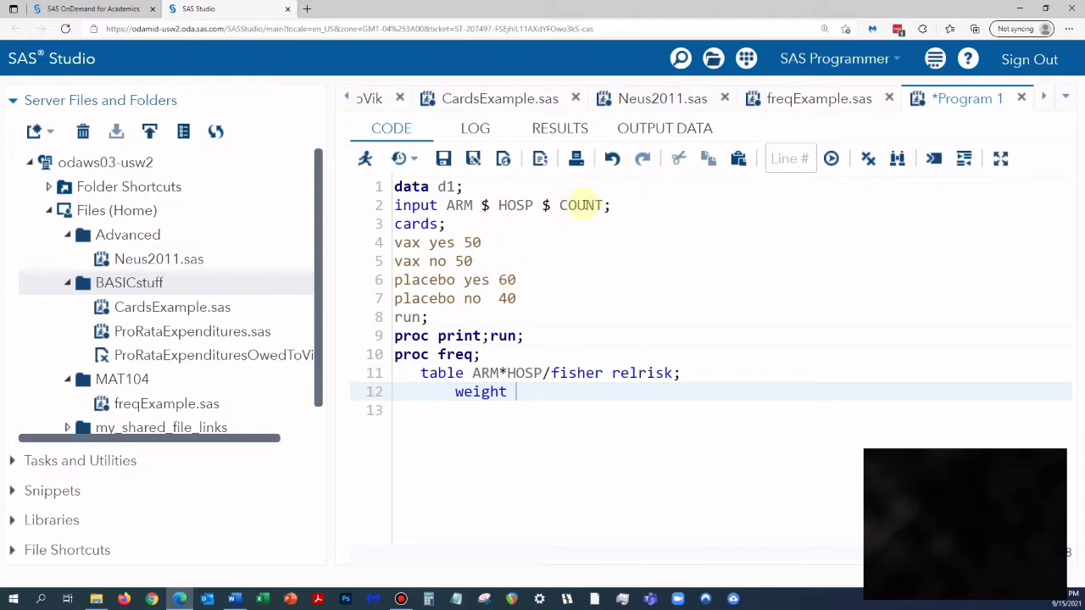
type("COUNT;")
key("Return")
type("run;")
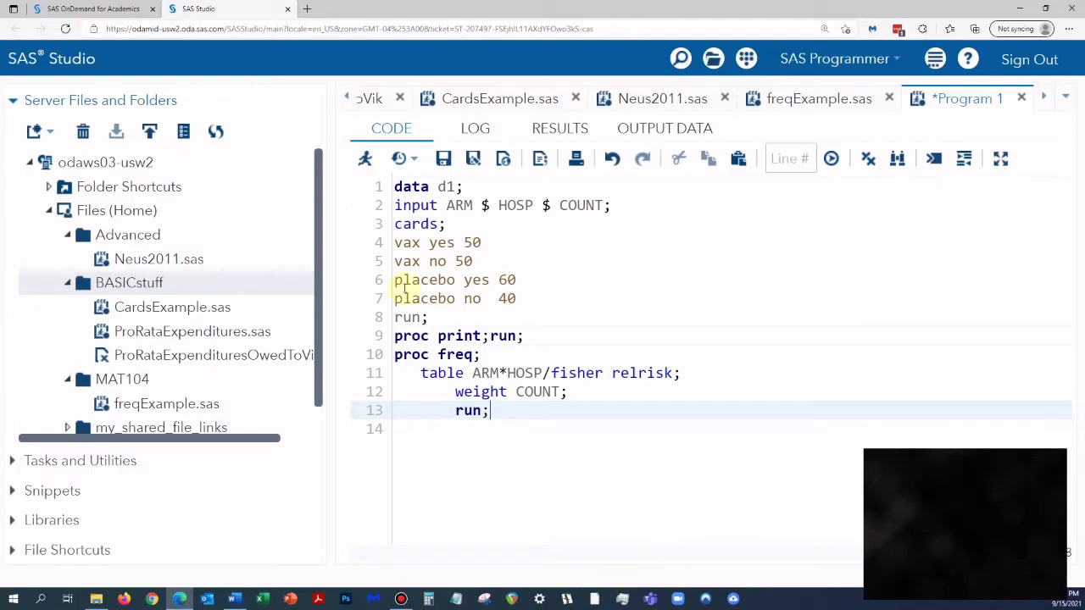
Delete the whole "proc print;run;" line from the code and run the program.
left_click(552, 336)
key("BackSpace")
key("BackSpace")
key("BackSpace")
key("BackSpace")
key("BackSpace")
key("BackSpace")
key("BackSpace")
key("BackSpace")
key("BackSpace")
key("BackSpace")
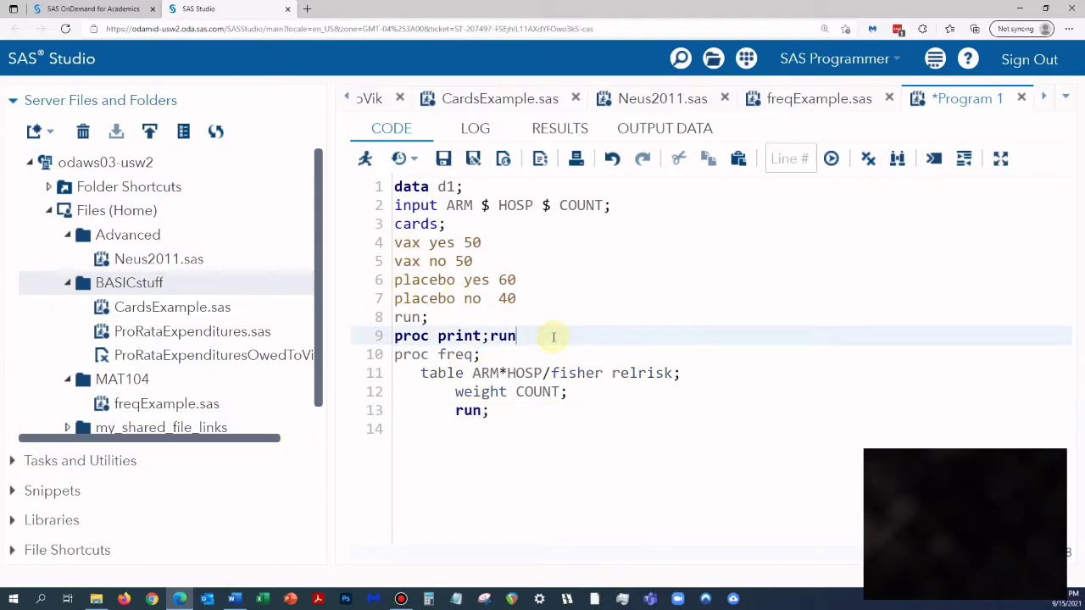
key("BackSpace")
key("BackSpace")
key("BackSpace")
key("BackSpace")
key("BackSpace")
key("BackSpace")
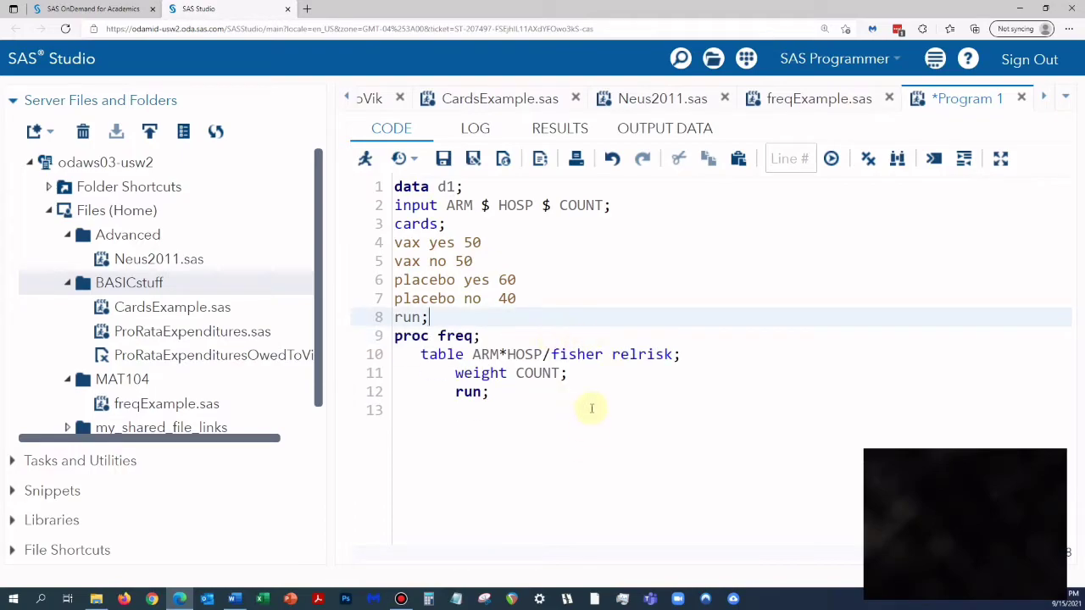
left_click(365, 161)
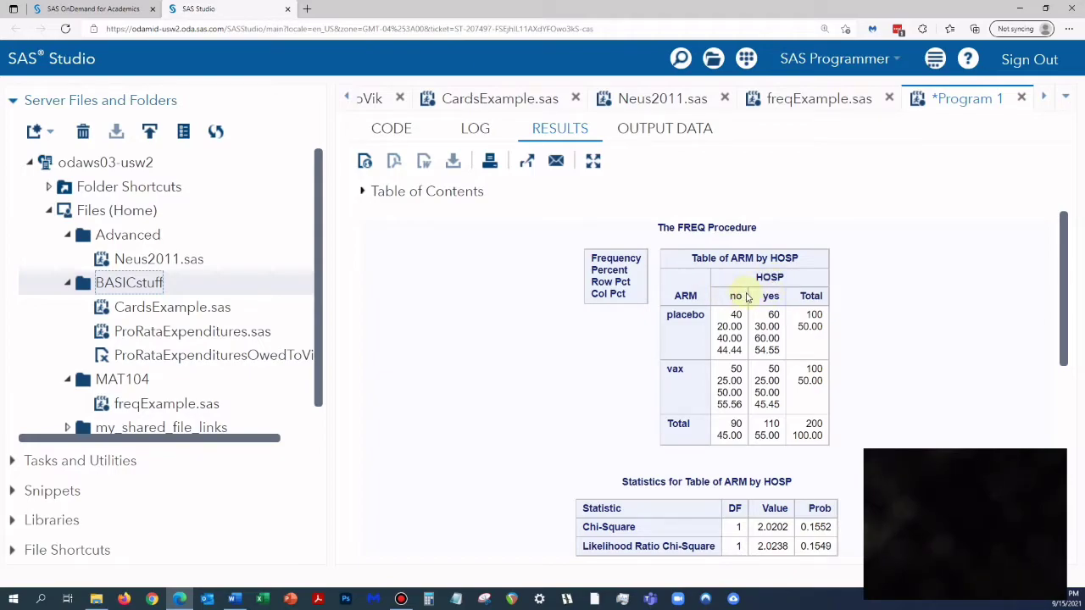
Return to the code and add the option order=data to the proc freq statement.
left_click(391, 129)
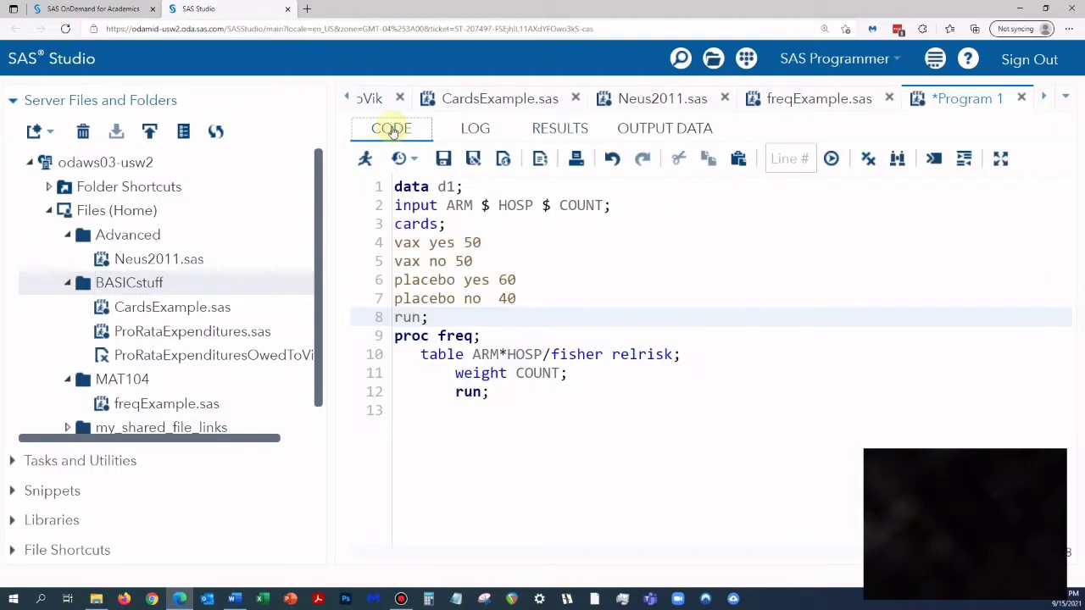
left_click(472, 336)
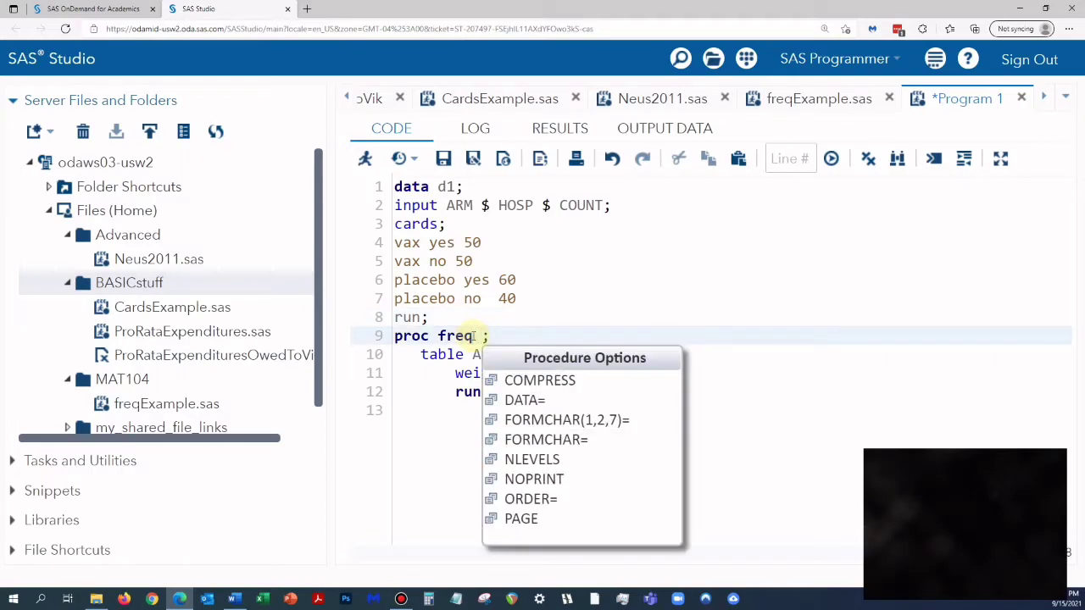
type("o")
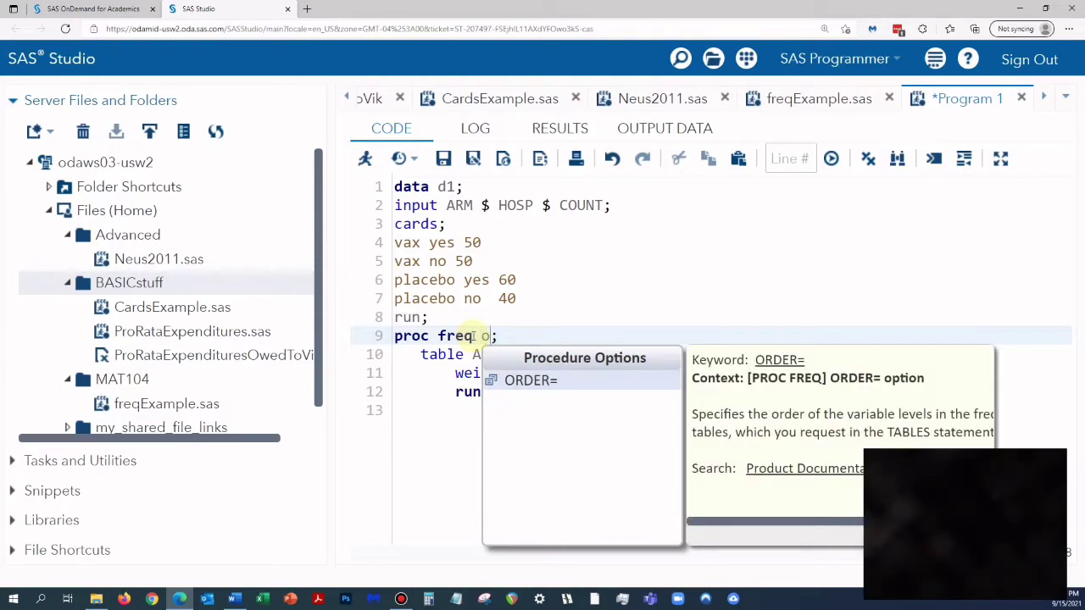
left_click(542, 390)
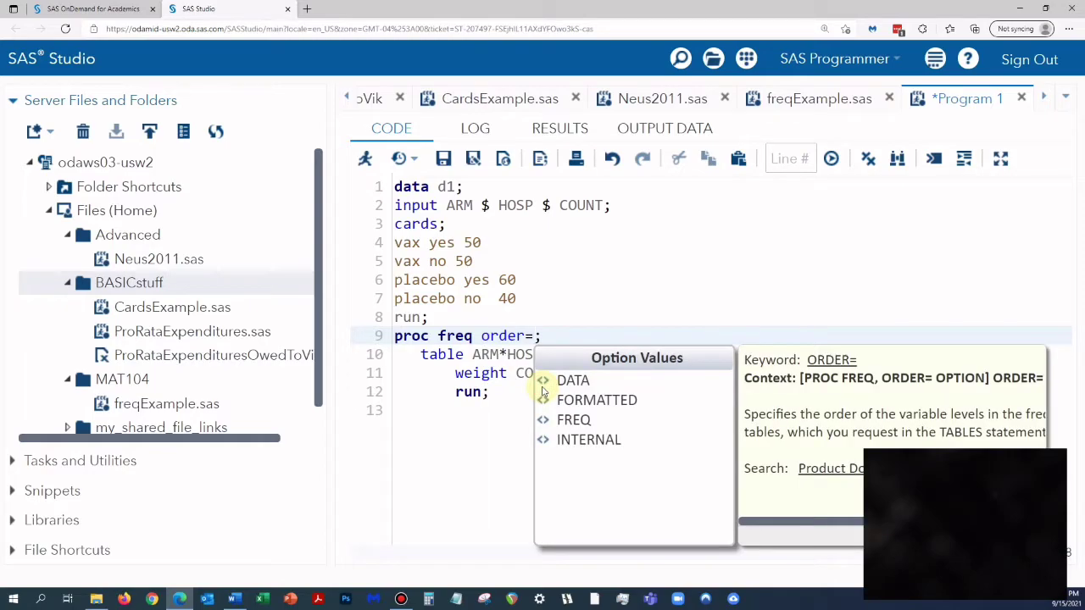
left_click(576, 388)
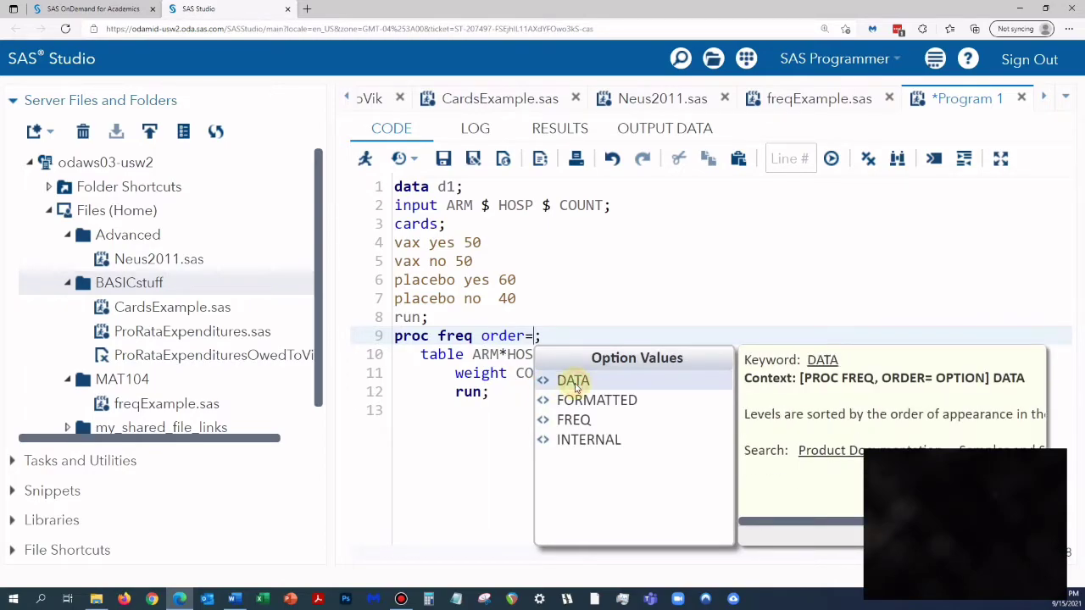
left_click(574, 383)
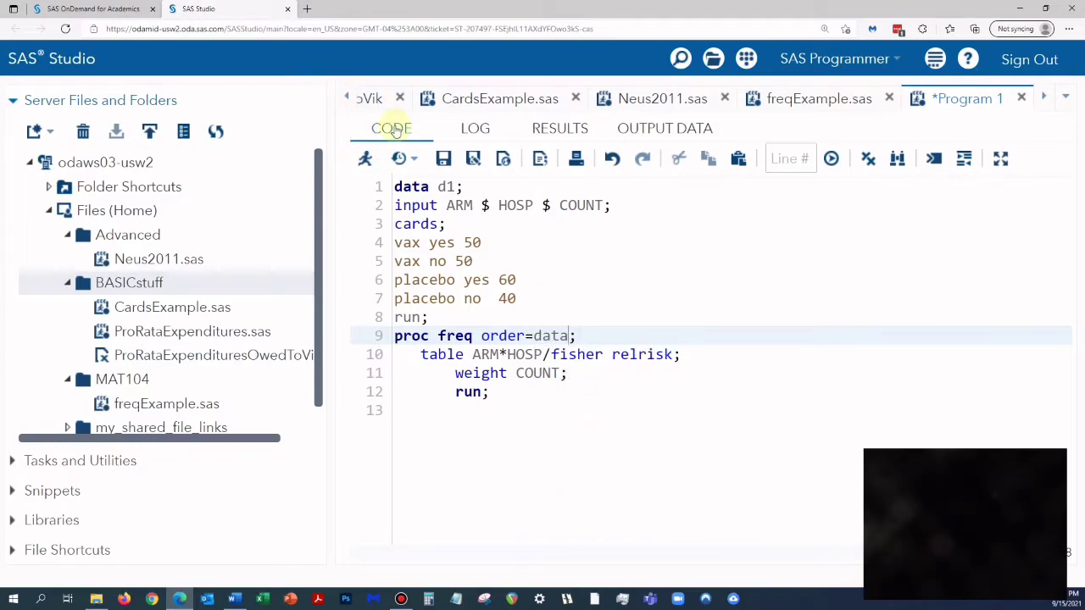
Run the program again and review the ARM by HOSP table and Fisher's exact test in the results.
left_click(365, 159)
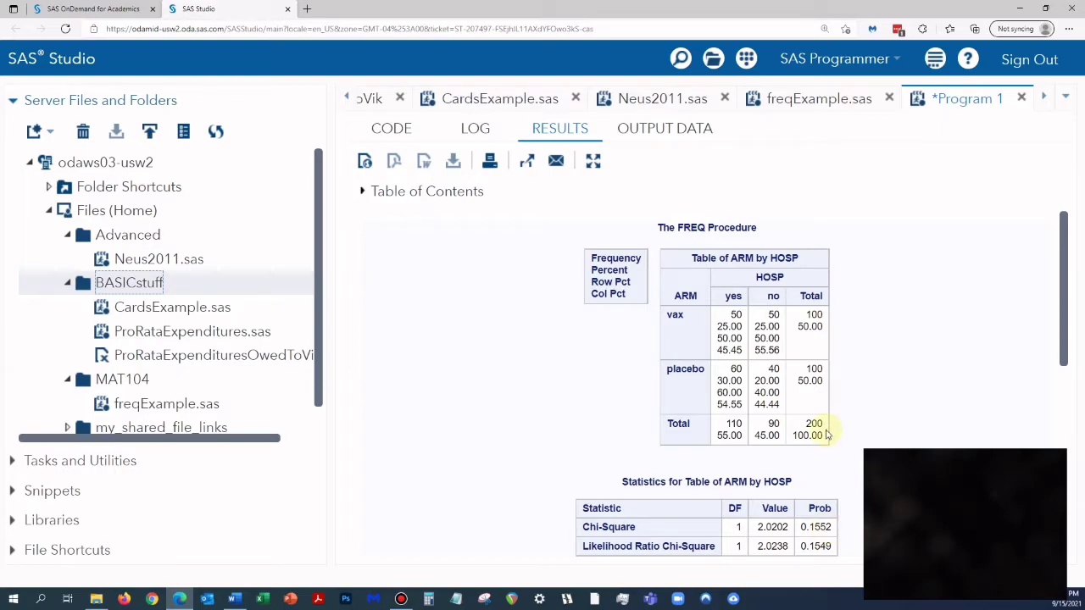
scroll(826, 434, "down", 5)
scroll(827, 434, "up", 5)
scroll(826, 434, "down", 4)
scroll(826, 433, "down", 2)
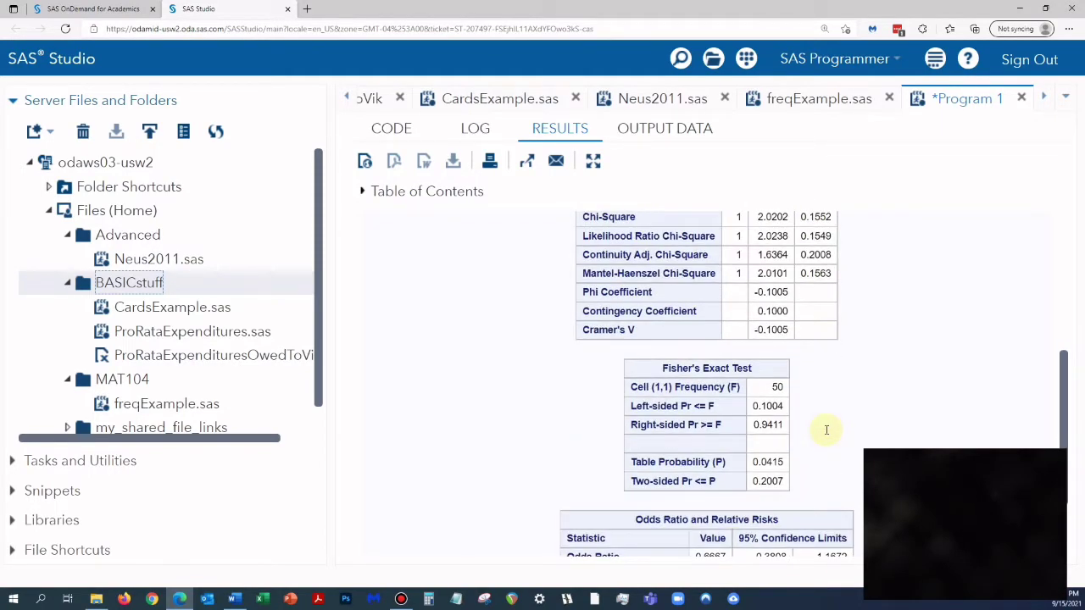
scroll(827, 430, "up", 6)
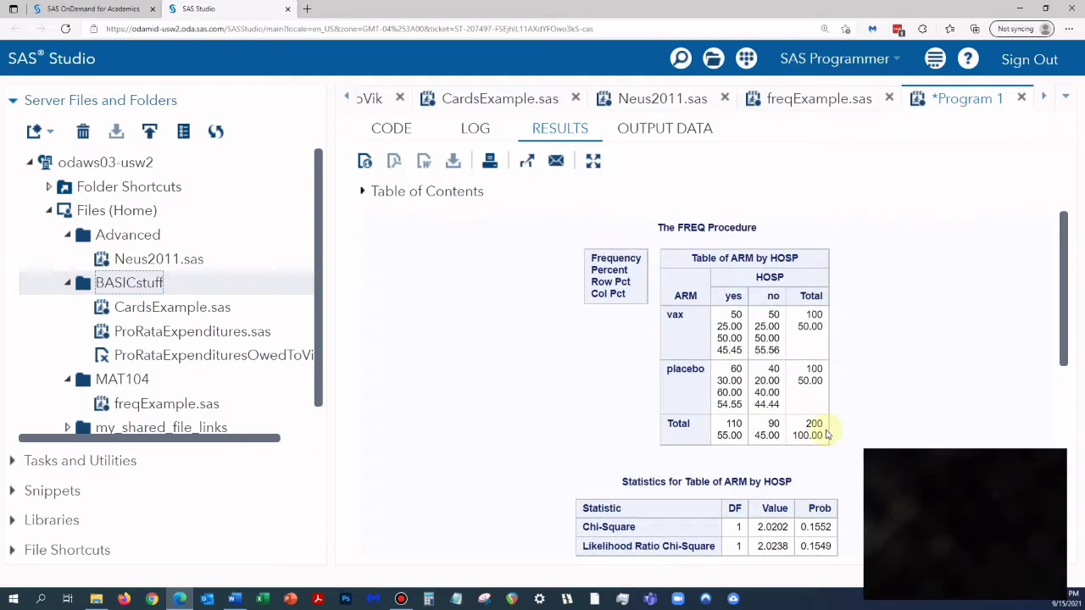
Change the counts in the data lines to 500 for vax yes, 500 for vax no, 600 for placebo yes and 400 for placebo no.
left_click(391, 129)
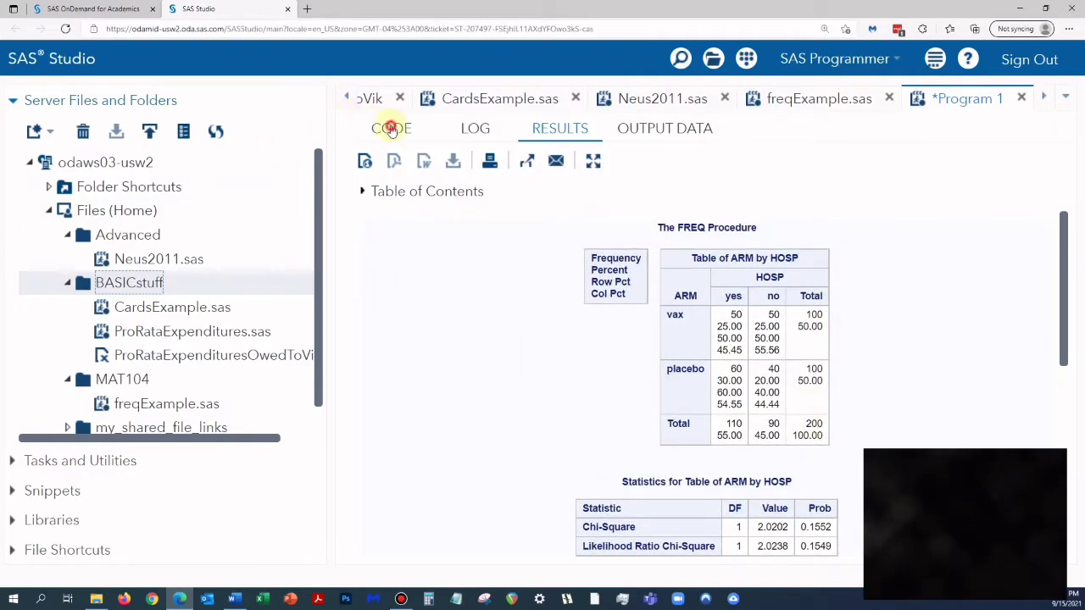
left_click(490, 242)
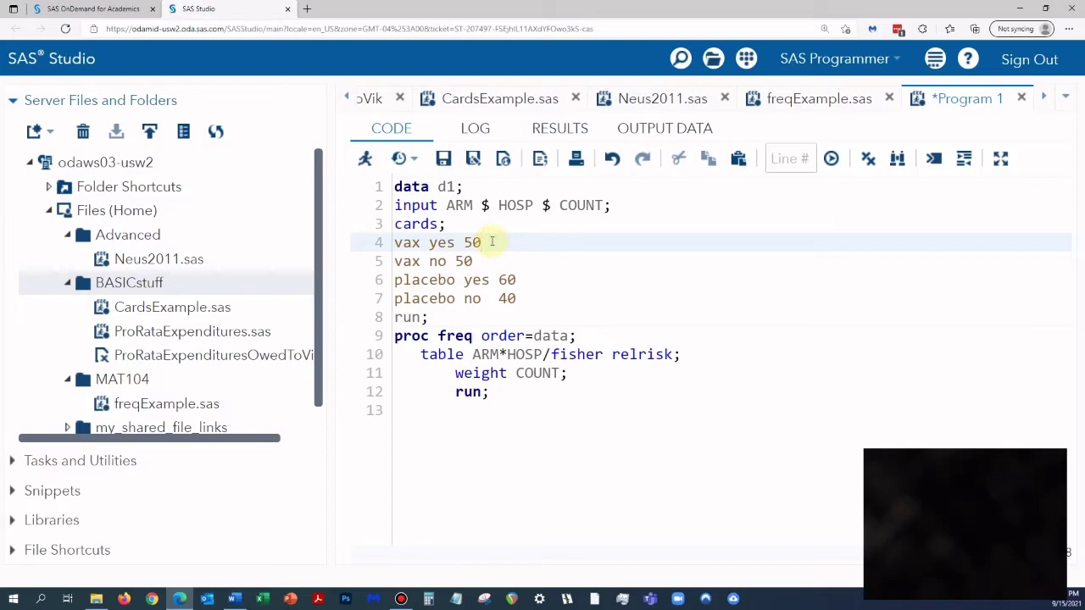
type("0")
key("Down")
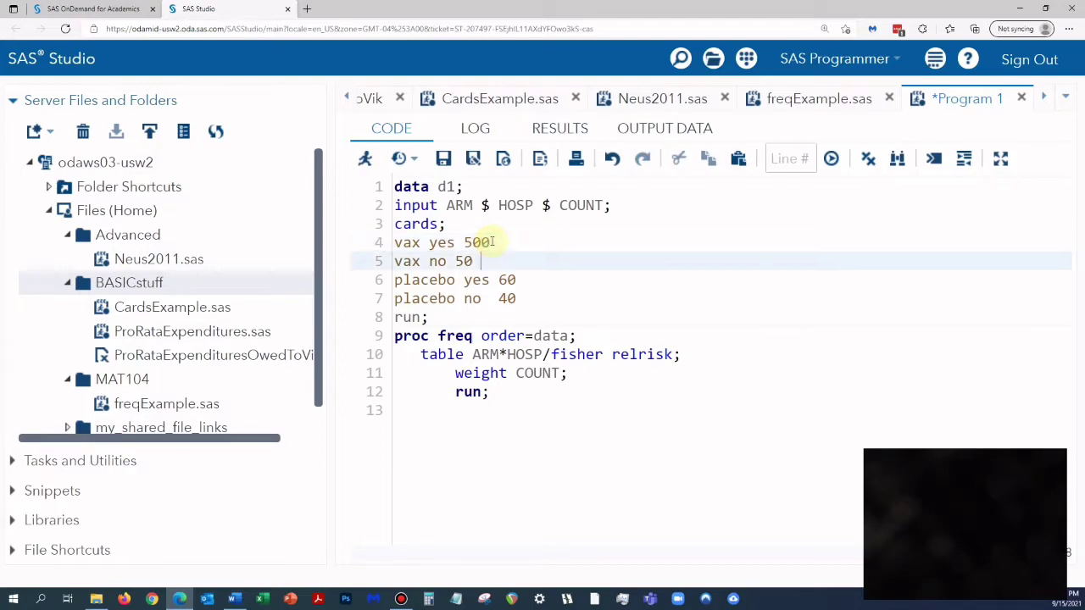
type("0")
key("Down")
key("Right")
key("Right")
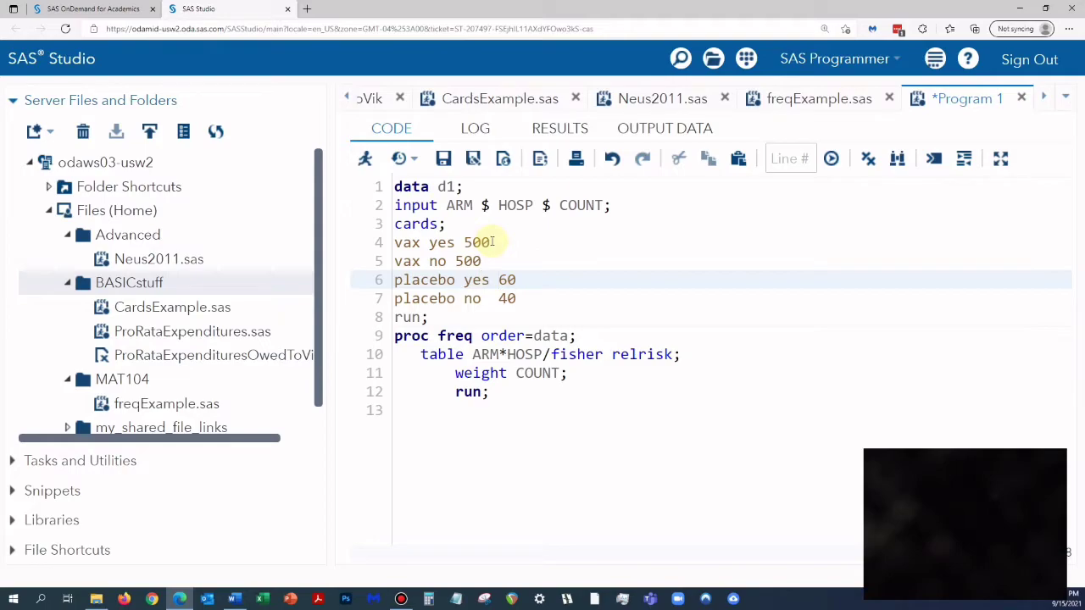
type("0")
key("Down")
type("0")
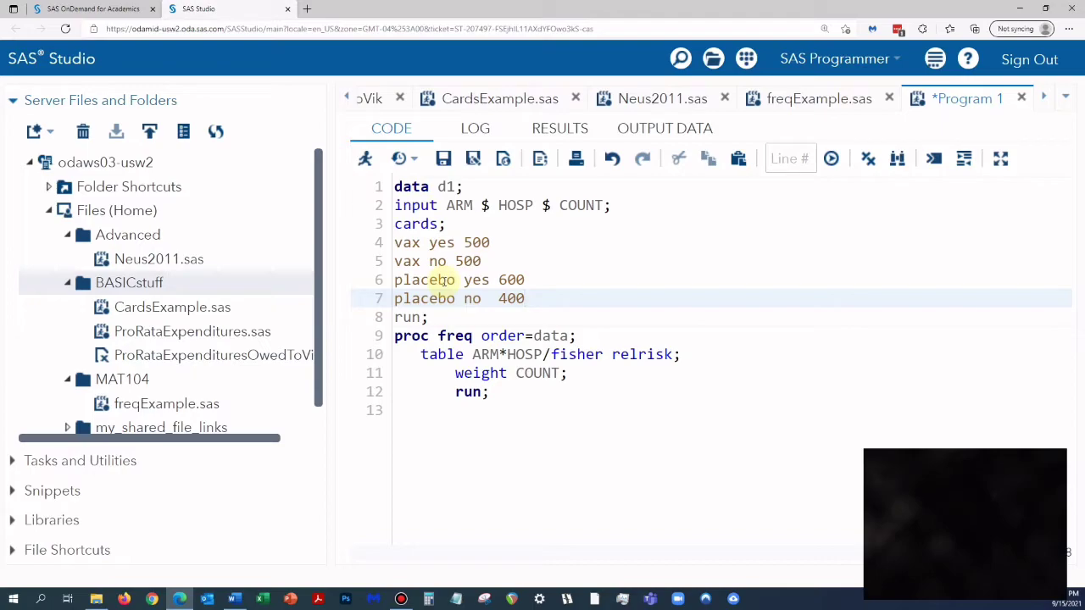
Run the program with the edited counts to produce the ARM by HOSP results.
left_click(366, 160)
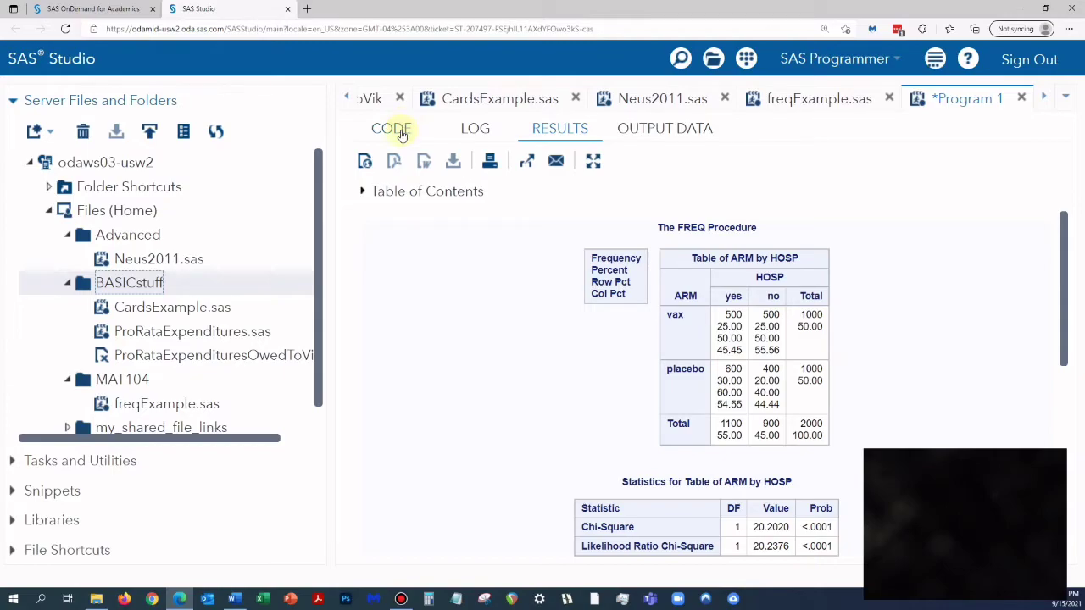
Change the counts in the code's data lines to 50 for vax yes, 50 for vax no, 60 for placebo yes and 40 for placebo no.
left_click(400, 130)
left_click(508, 236)
key("BackSpace")
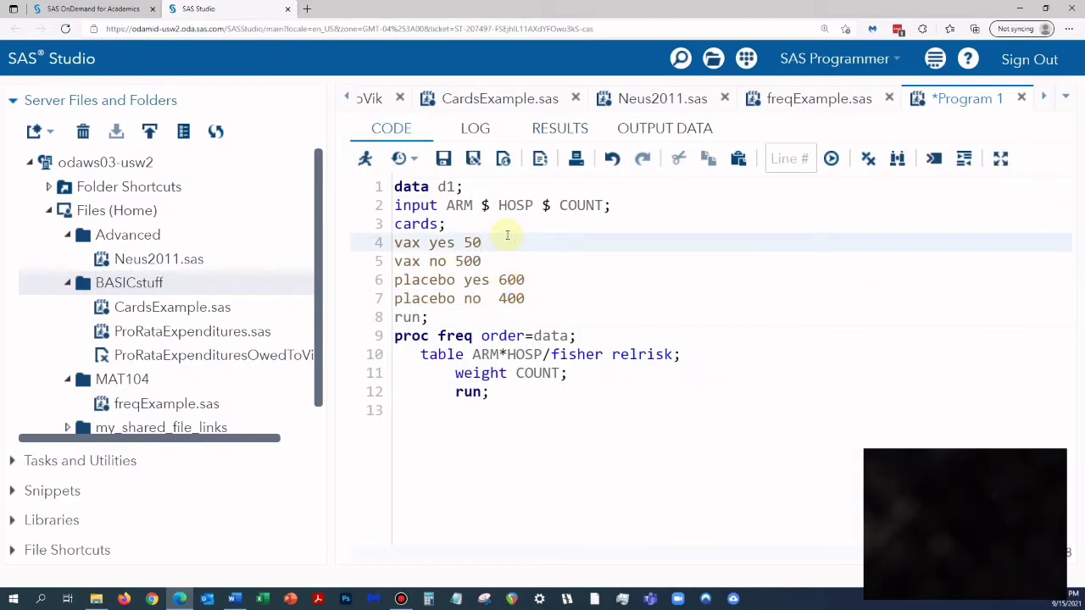
key("Down")
key("BackSpace")
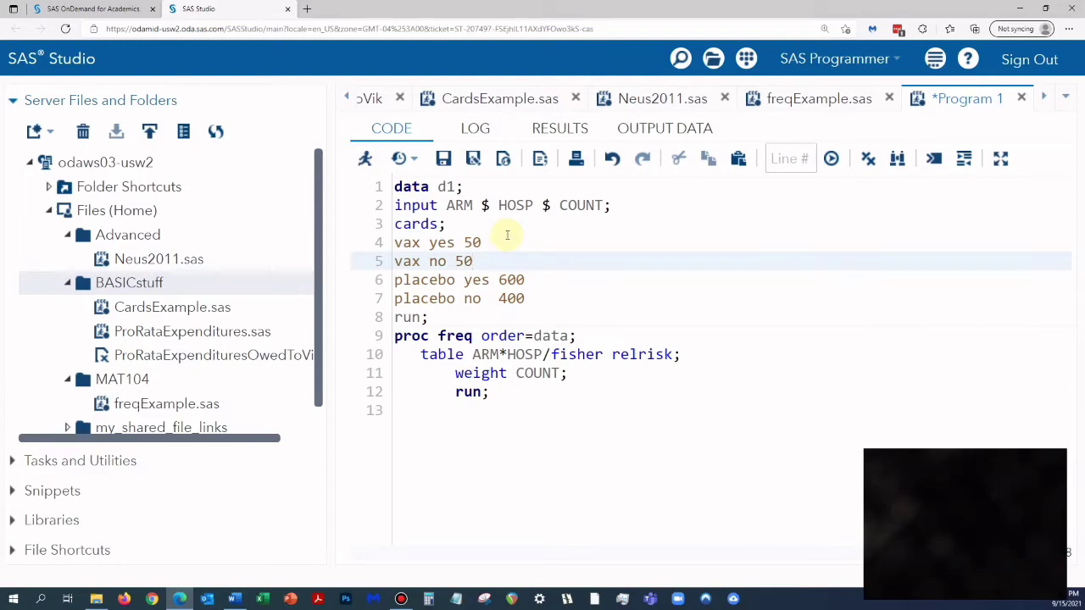
key("Down")
key("Right")
key("Right")
key("BackSpace")
key("Down")
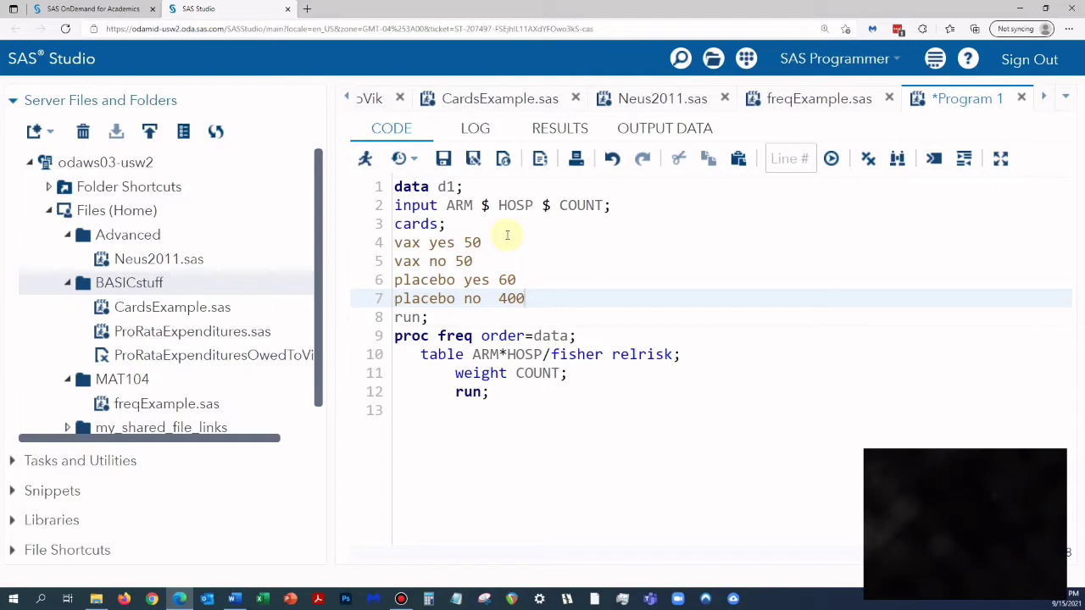
key("BackSpace")
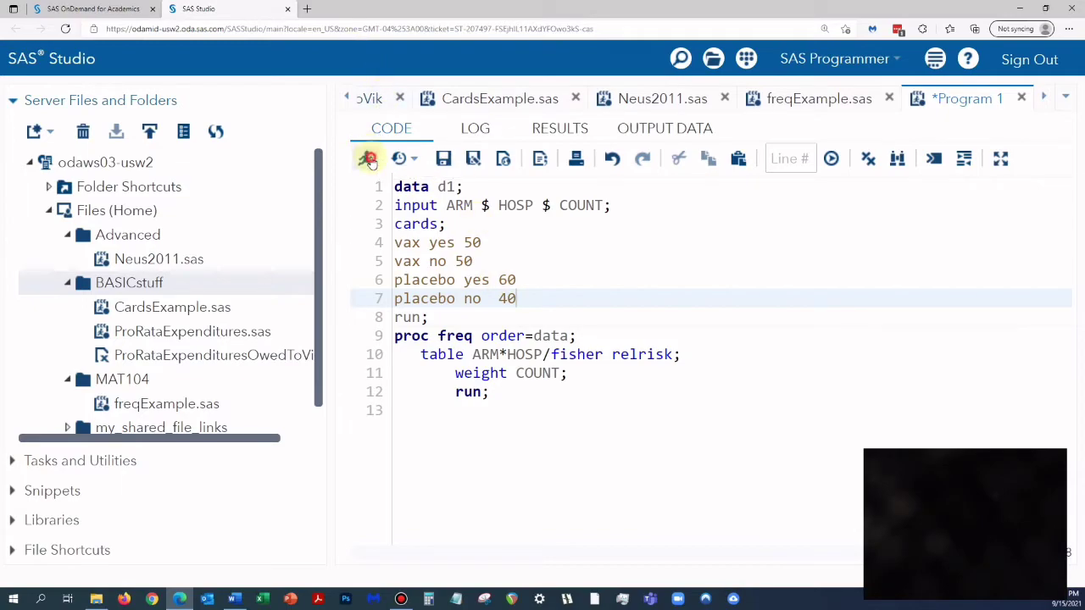
Run the program and examine the ARM by HOSP table, chi-square statistics, Fisher's exact test, and relative risks with their confidence limits.
left_click(365, 155)
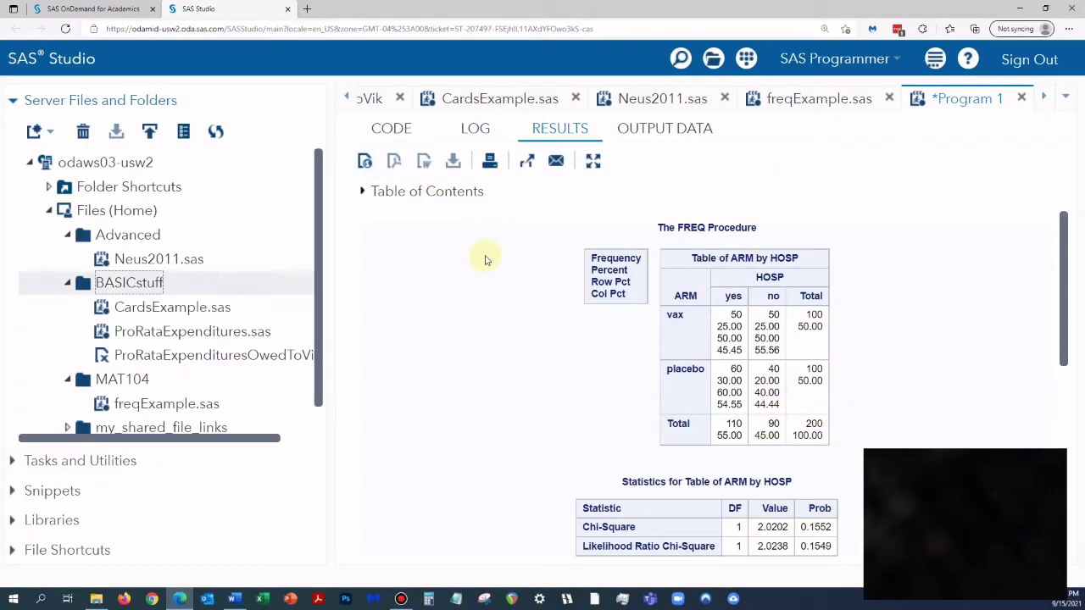
scroll(486, 259, "down", 10)
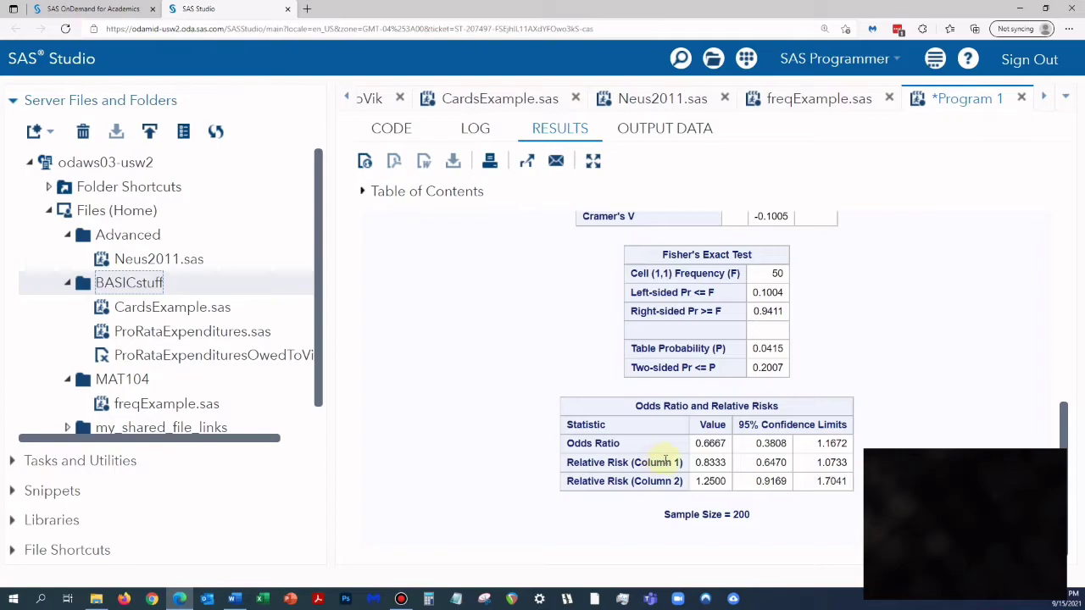
left_click(727, 466)
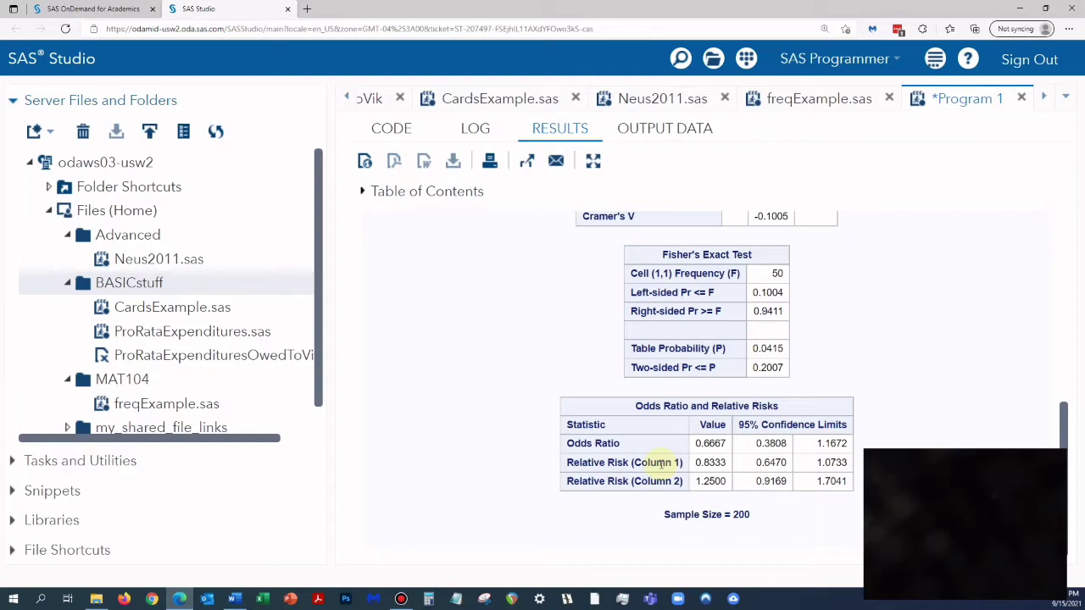
scroll(540, 344, "up", 8)
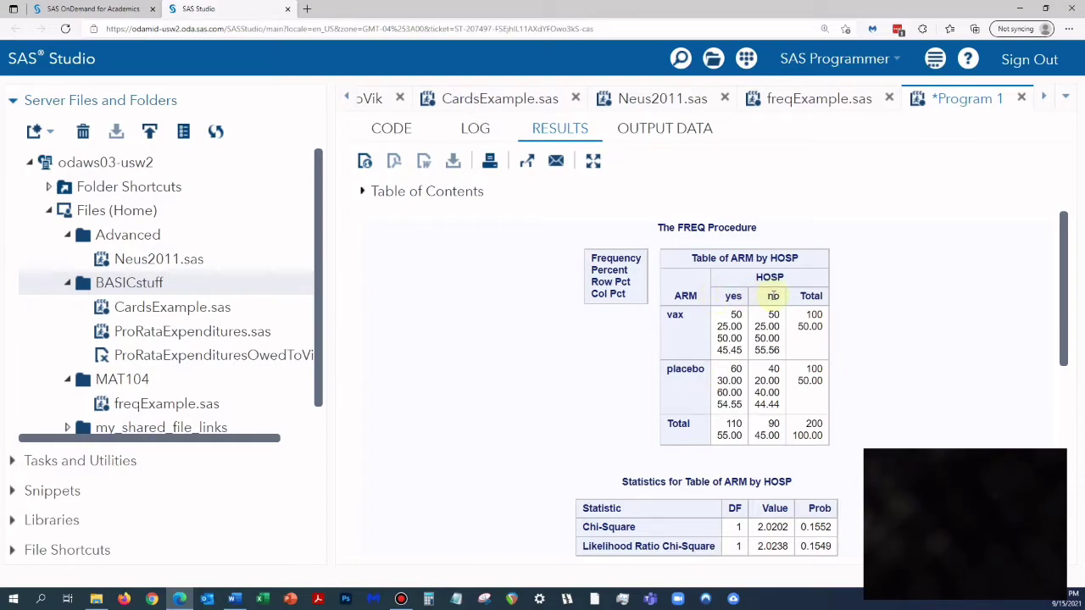
scroll(773, 295, "down", 5)
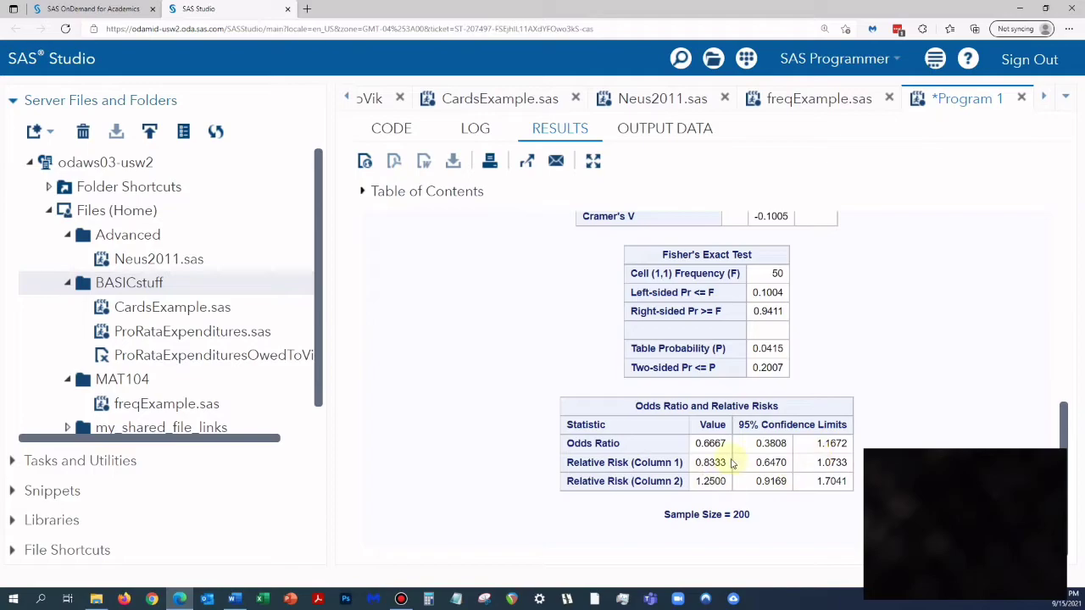
scroll(719, 458, "up", 10)
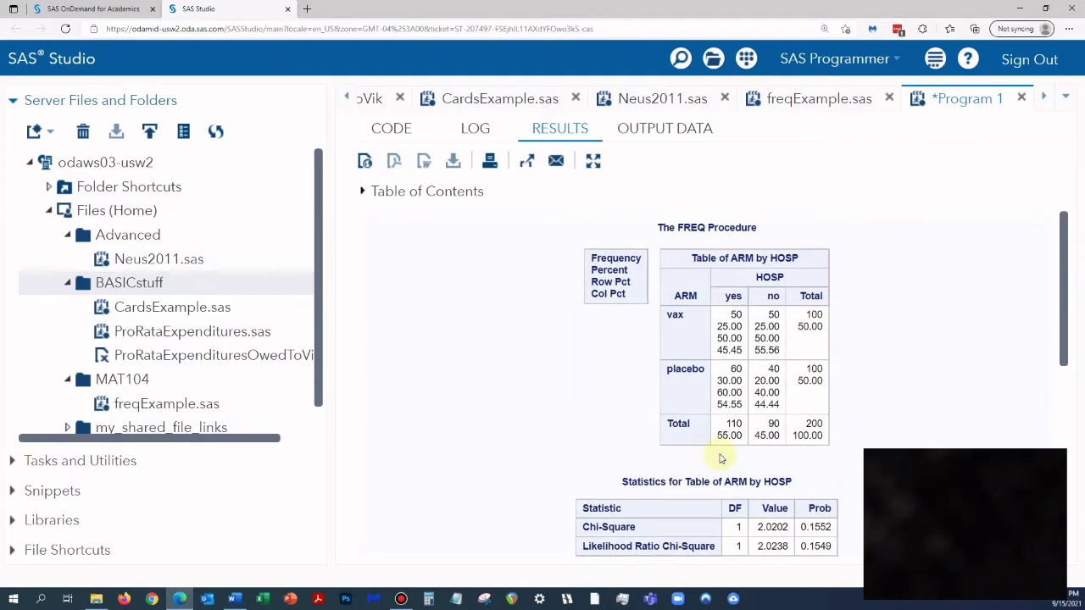
scroll(718, 456, "down", 1)
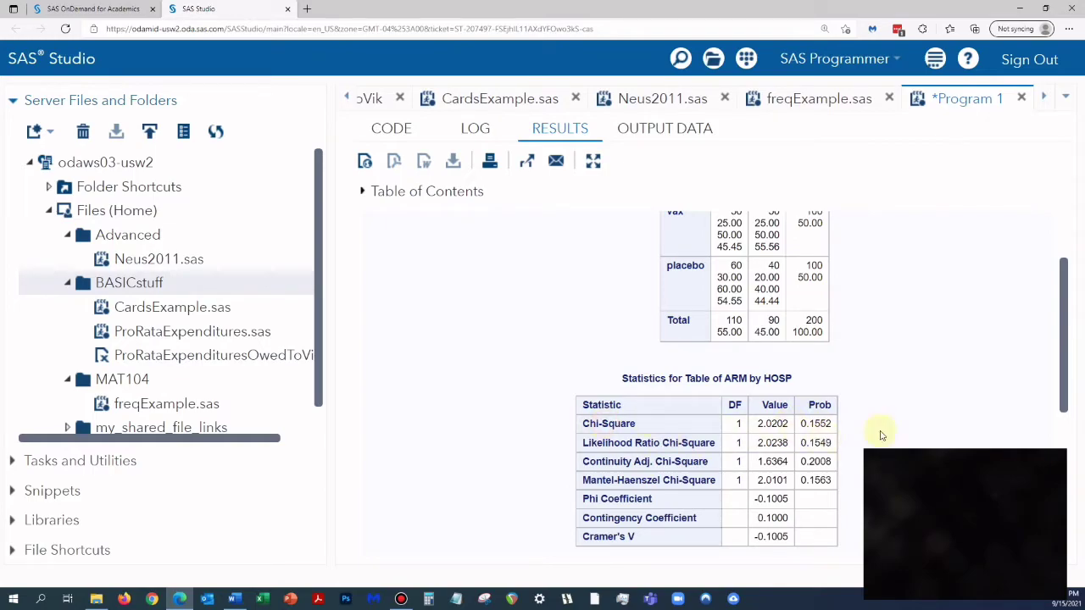
scroll(882, 436, "down", 3)
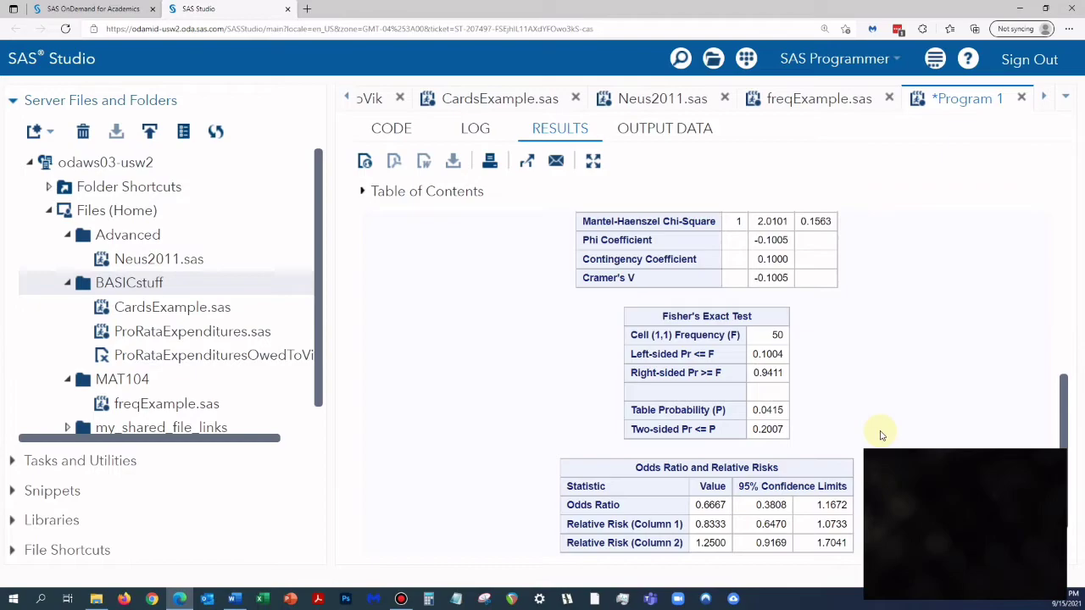
scroll(882, 436, "down", 1)
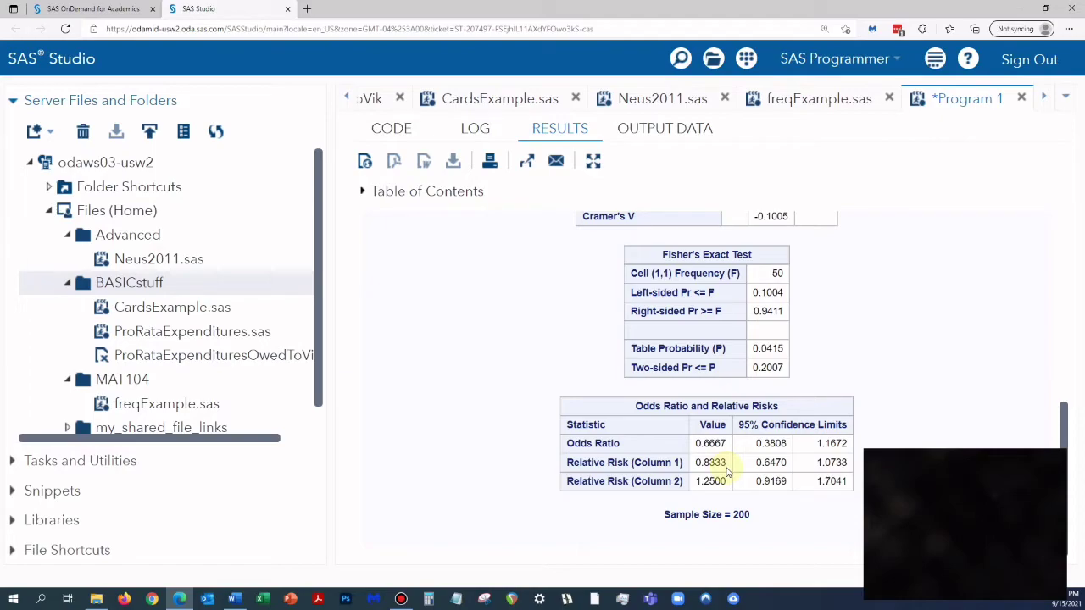
scroll(726, 472, "up", 8)
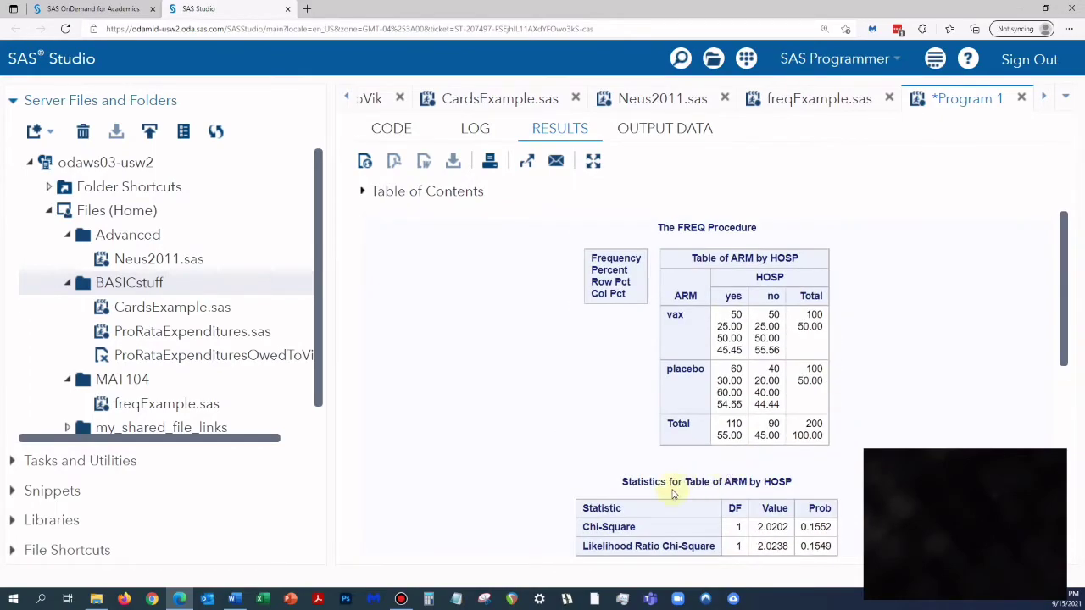
Set the counts in the code's data lines to 500 for vax yes, 500 for vax no, 600 for placebo yes and 400 for placebo no.
left_click(391, 132)
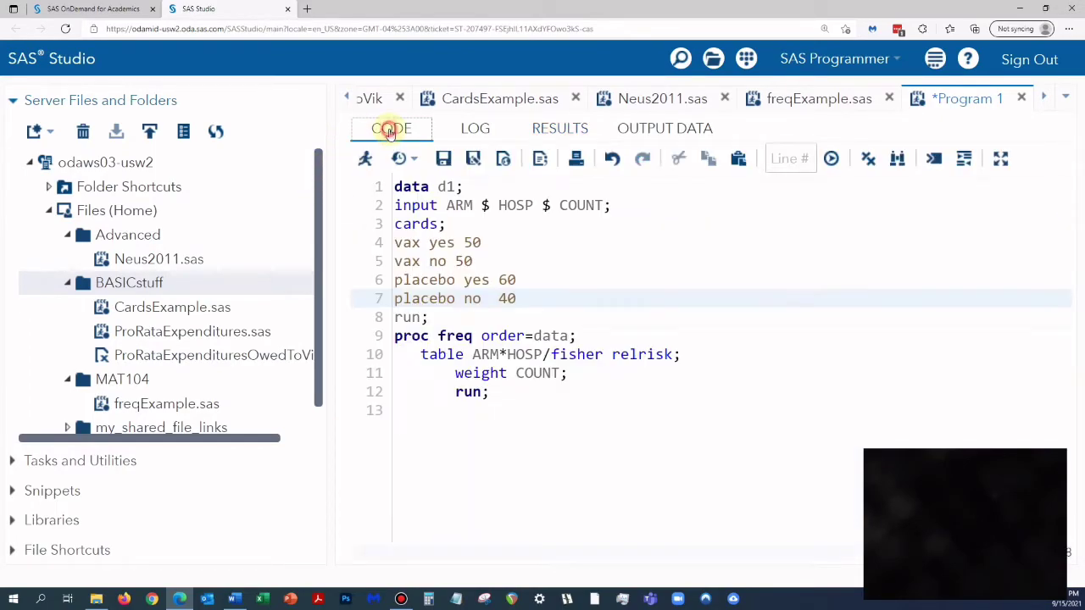
left_click(485, 241)
type("0")
key("Down")
type("0")
key("Down")
key("Up")
key("Left")
key("BackSpace")
key("Down")
key("Right")
key("Right")
key("Right")
type("0")
key("Down")
type("0")
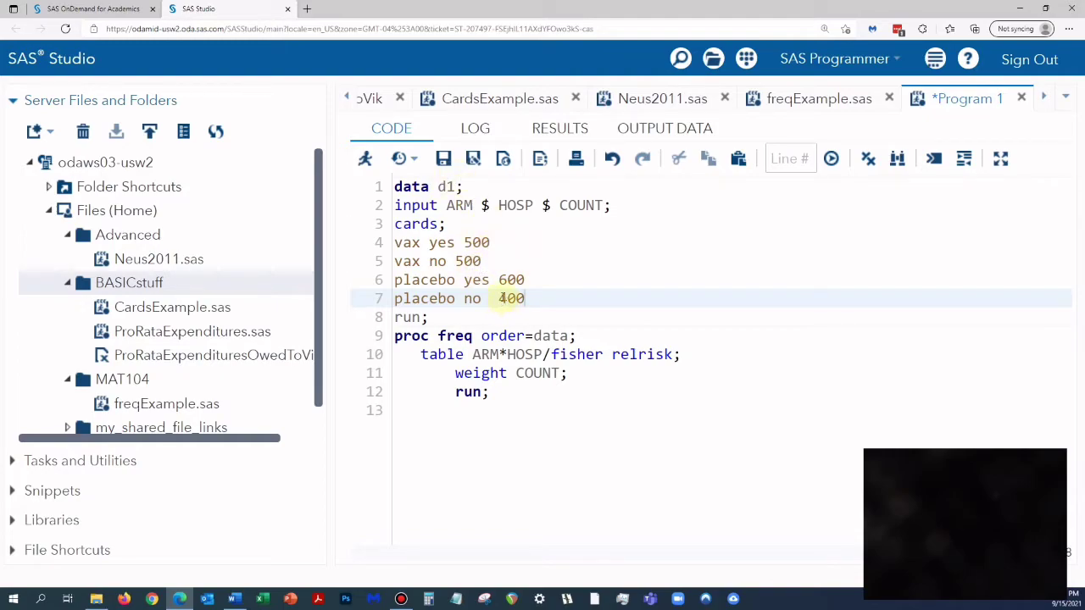
Run the program and copy the Relative Risk (Column 1) row with its confidence limits into a Word document.
left_click(368, 158)
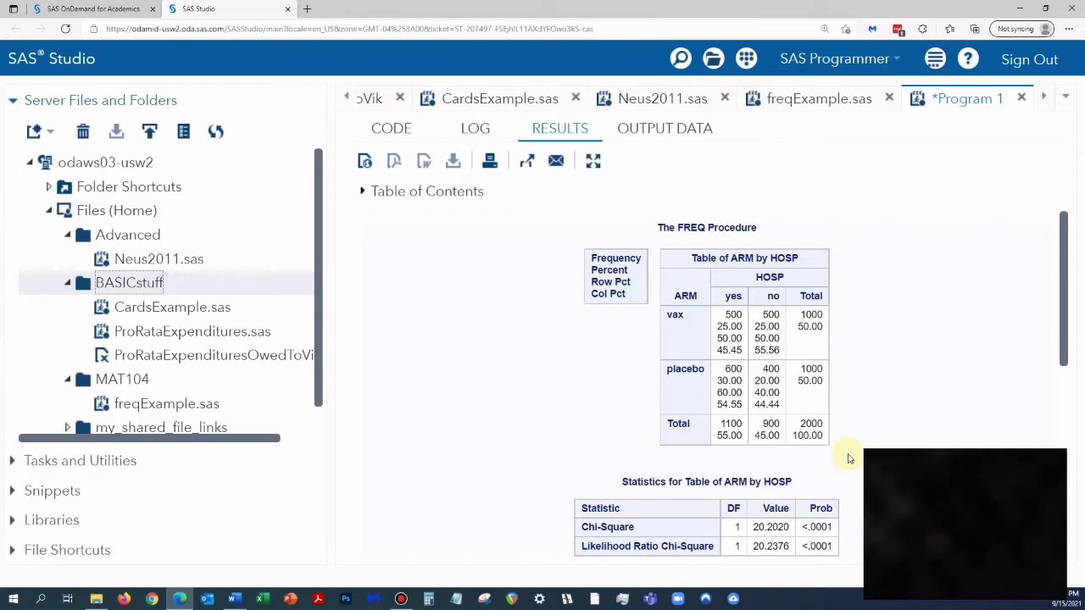
scroll(850, 458, "down", 5)
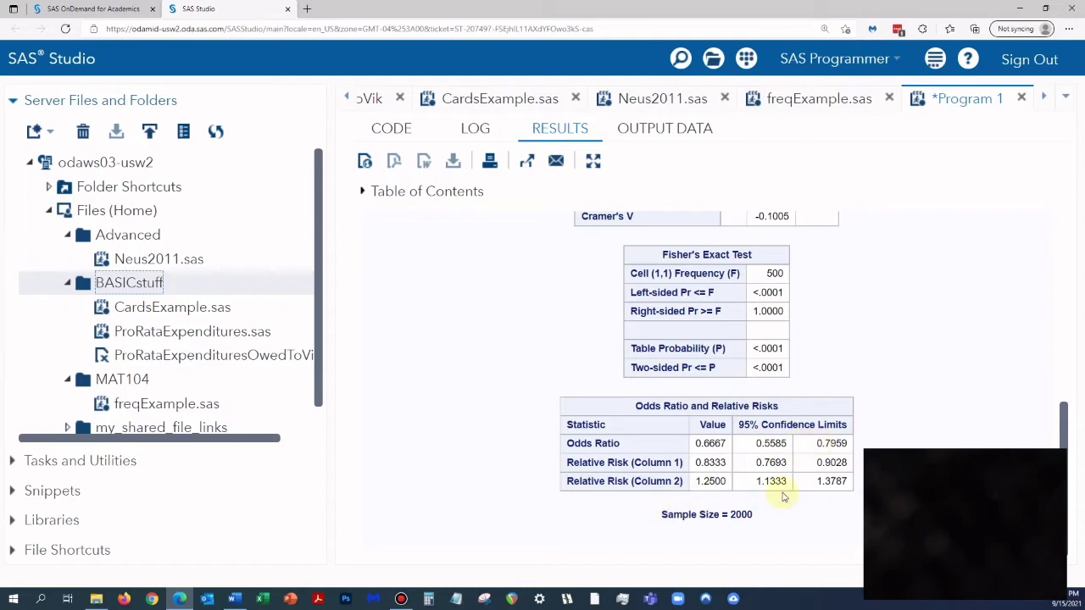
left_click(711, 462)
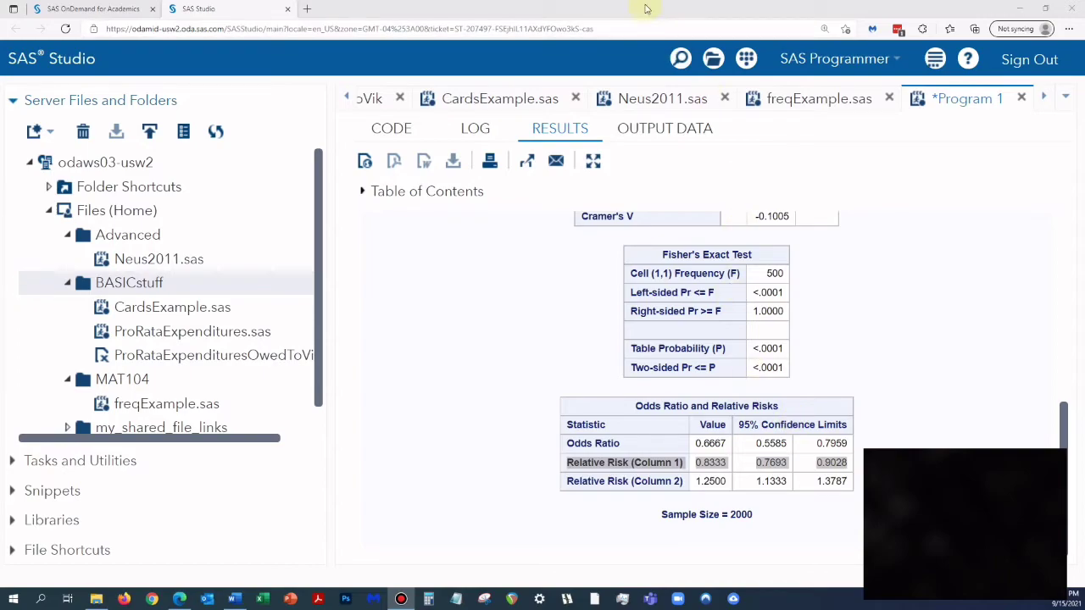
left_click_drag(656, 12, 1084, 166)
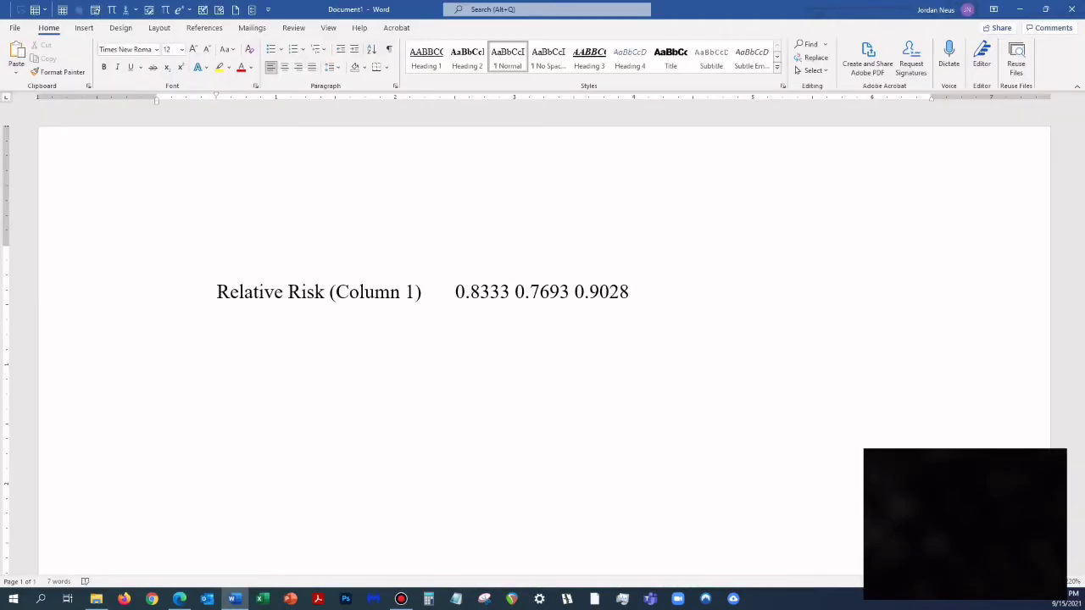
Add the headings "PE for RR" above 0.8333 and "LB CI for RR" above 0.7693, spacing the two values apart.
type("PE for RR")
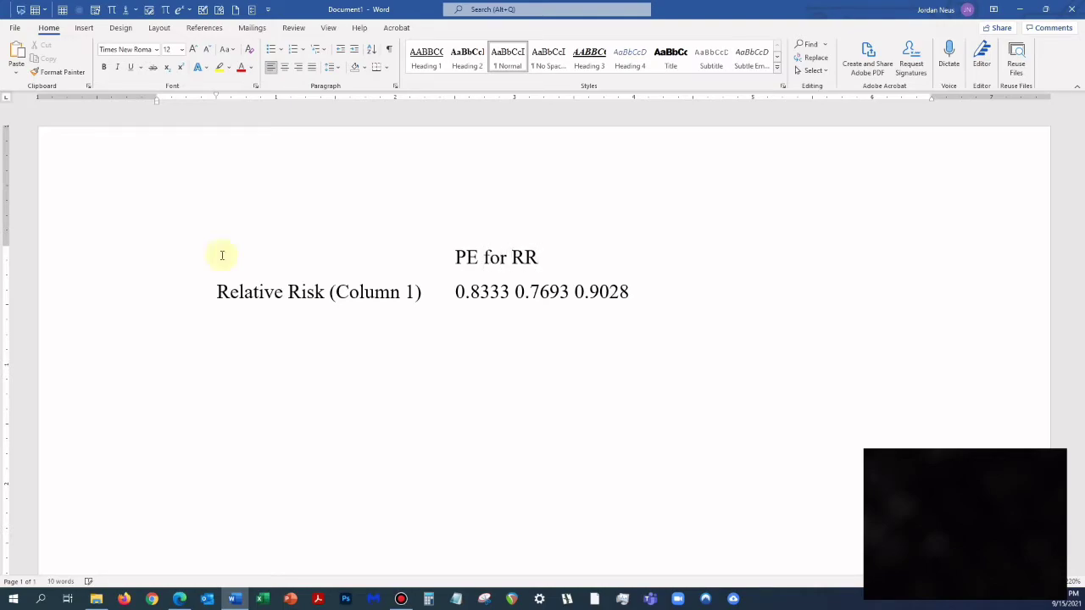
key("Tab")
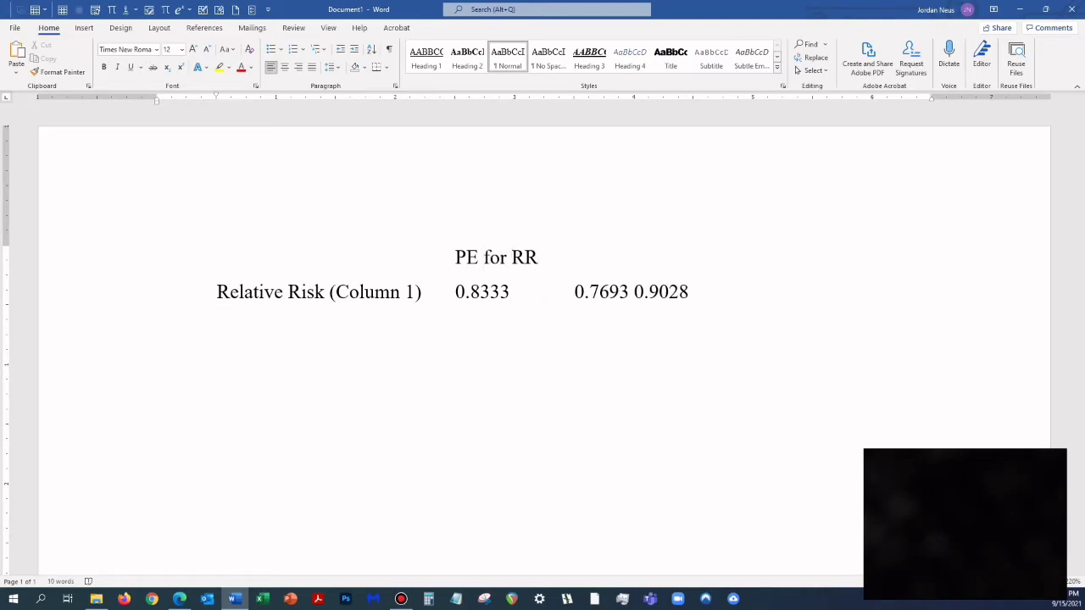
type("LB CI for RR")
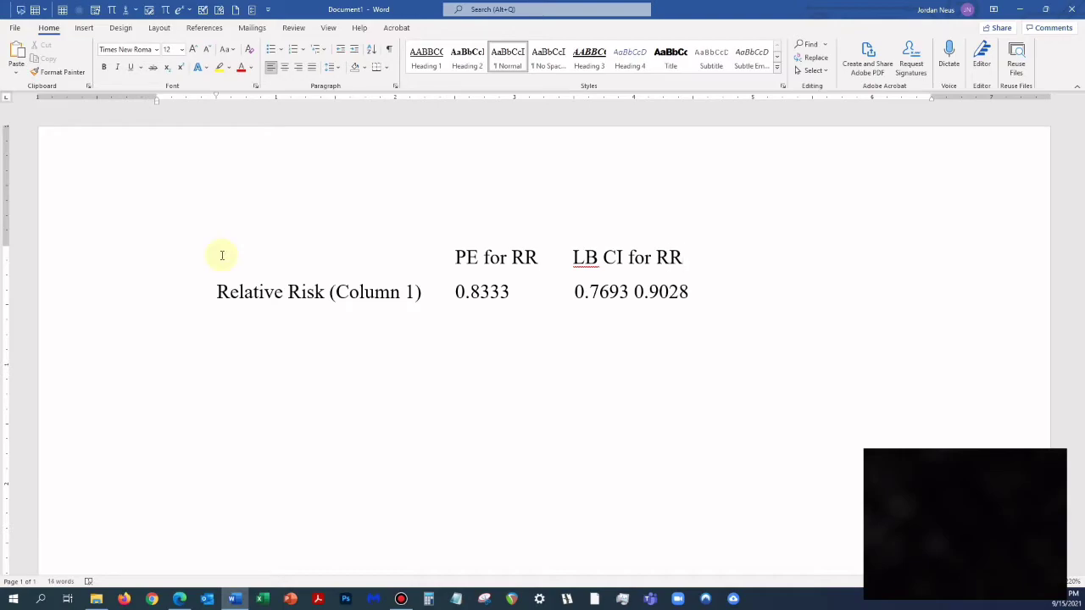
Separate 0.9028 from 0.7693 with tab spacing and add the heading "UB for CI for RR" above it.
key("Left")
key("Left")
key("Left")
key("Tab")
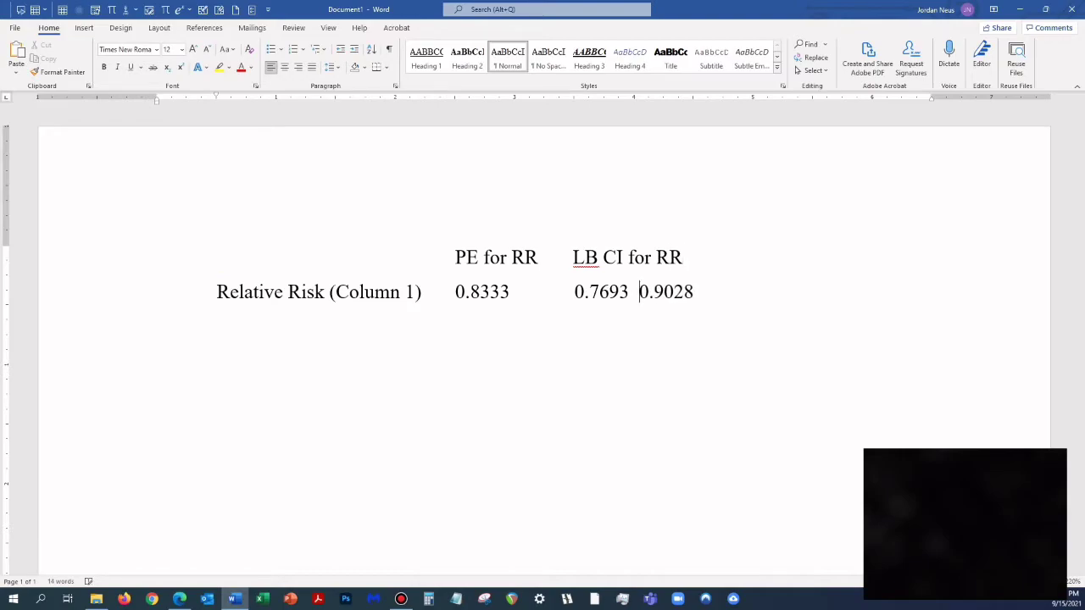
key("Tab")
key("Up")
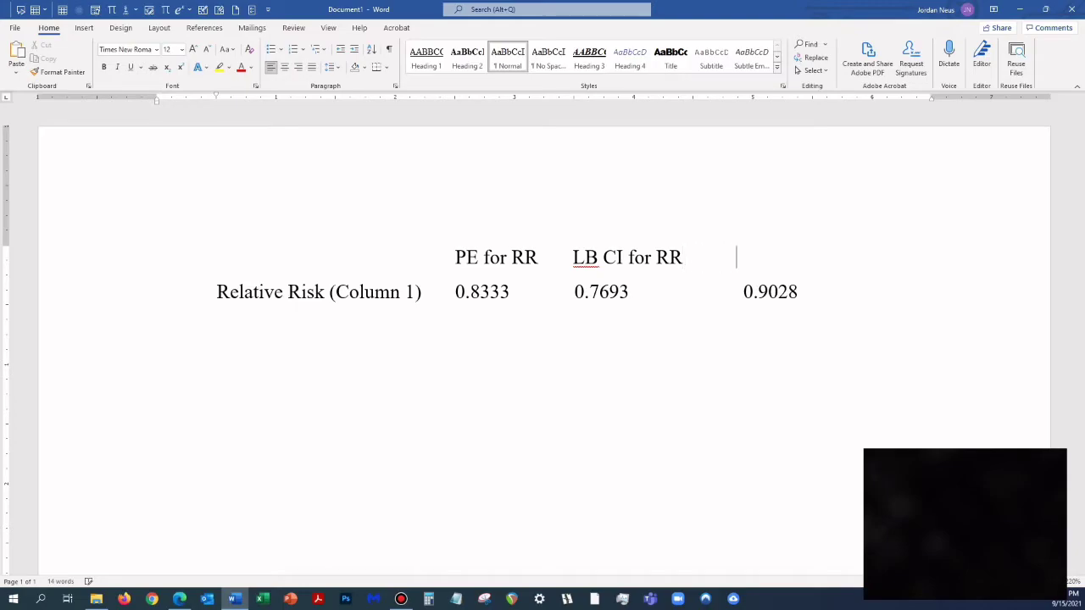
type("UB for C")
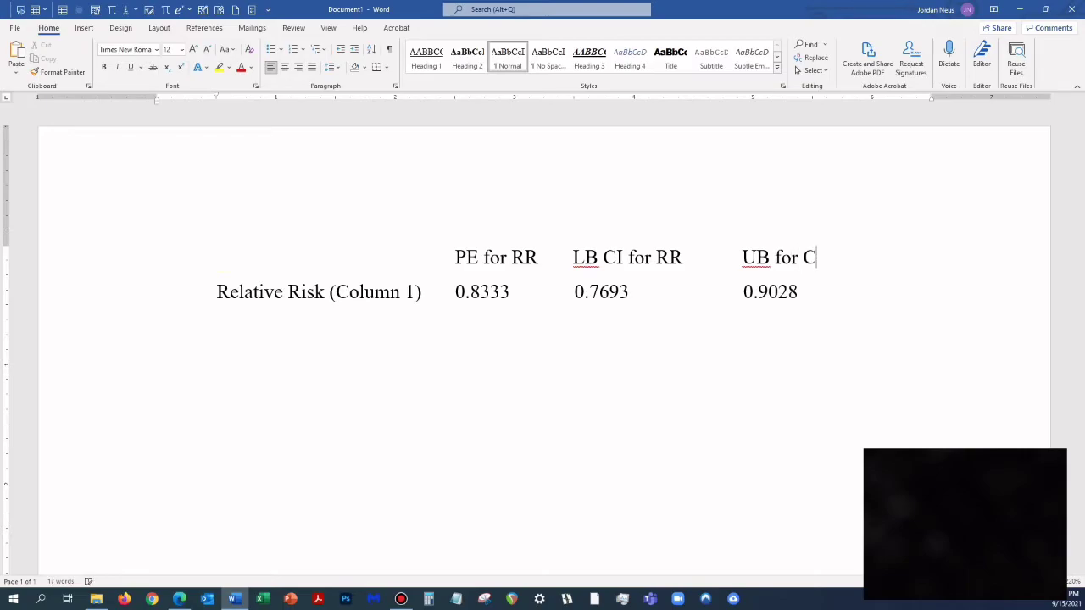
type("I for RR")
Insert "for" into the lower bound heading so that it reads "LB for CI for RR".
key("Left")
key("Left")
key("Left")
key("Left")
key("Left")
key("Left")
key("Left")
key("Left")
key("Left")
key("Left")
key("Left")
key("Left")
key("Left")
key("Left")
key("Left")
key("Left")
key("Left")
key("Left")
key("Left")
key("Left")
type("for")
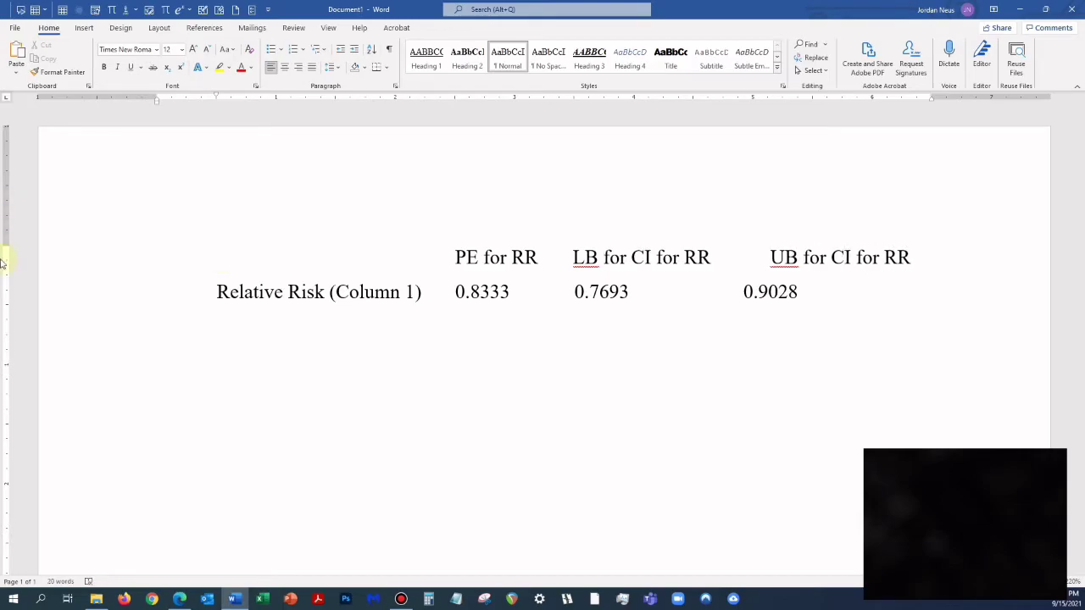
Align the value 0.9028 under the "UB for CI for RR" heading.
left_click(228, 318)
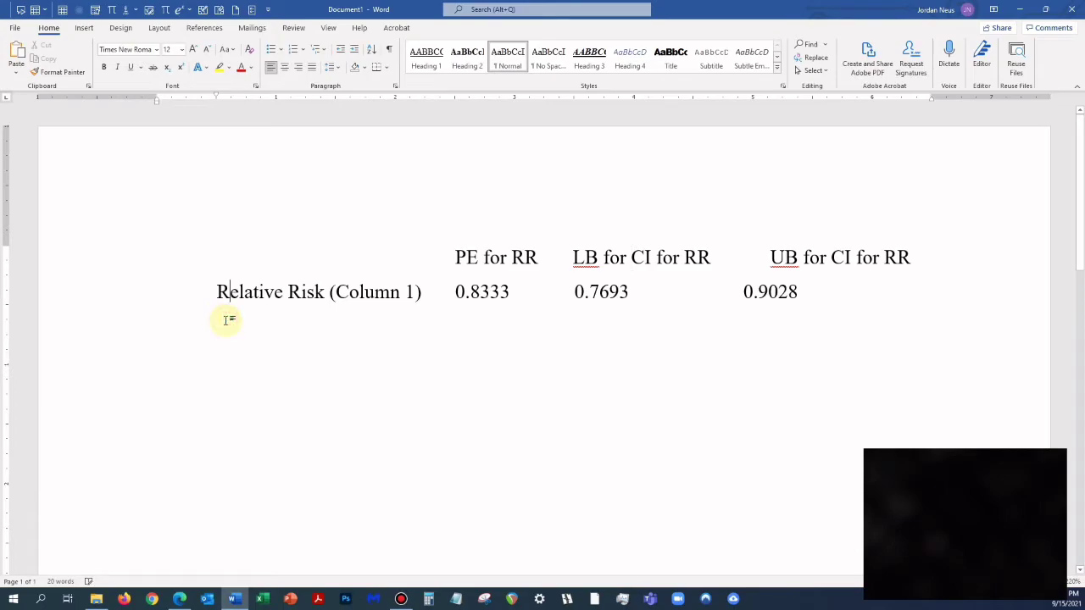
left_click(421, 292)
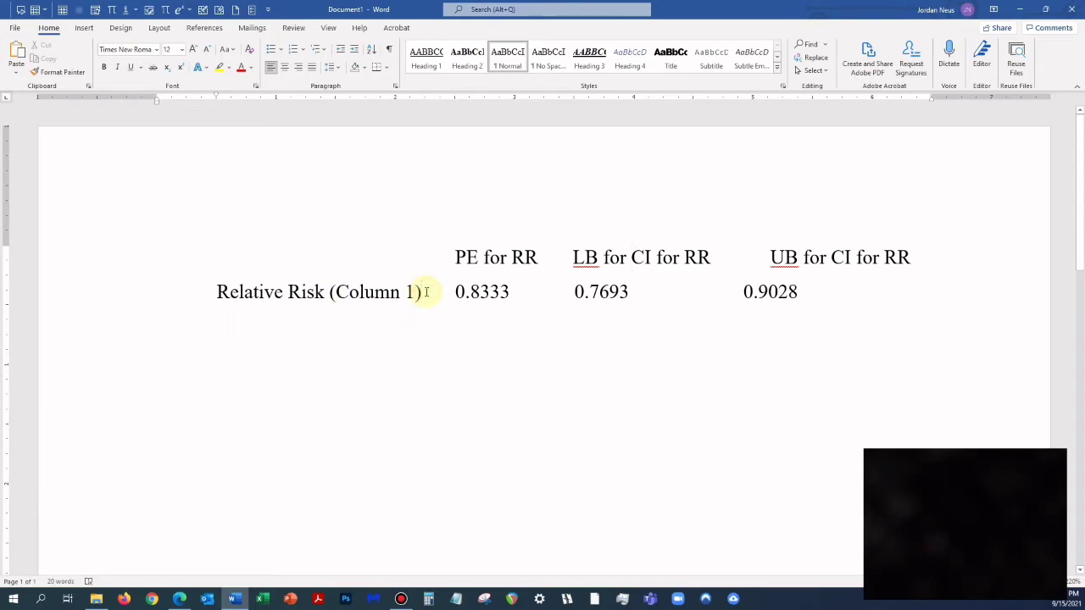
key("Return")
left_click(423, 292)
key("Delete")
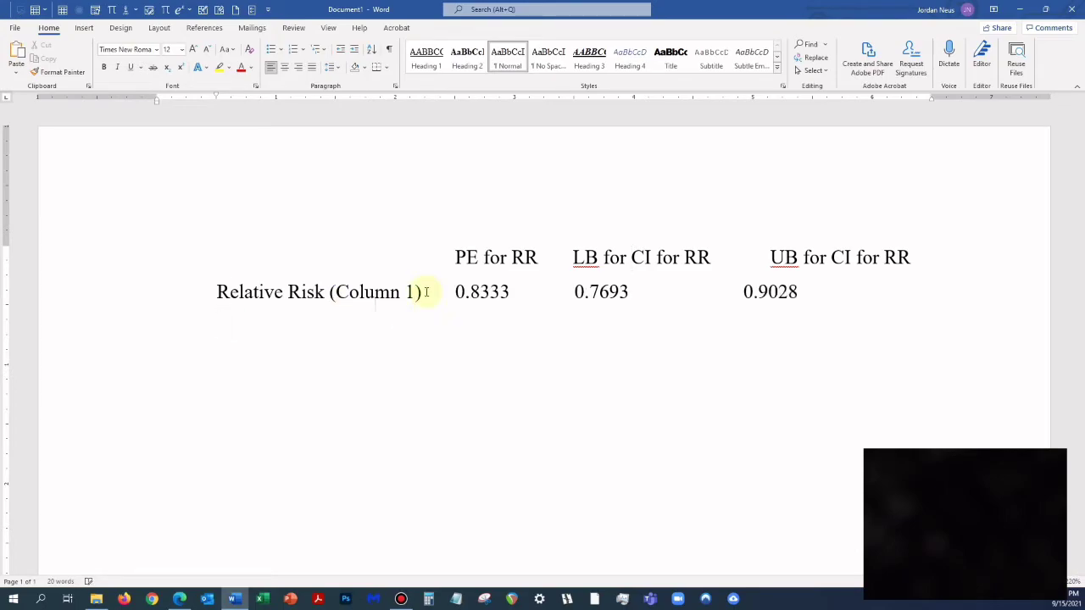
left_click(742, 291)
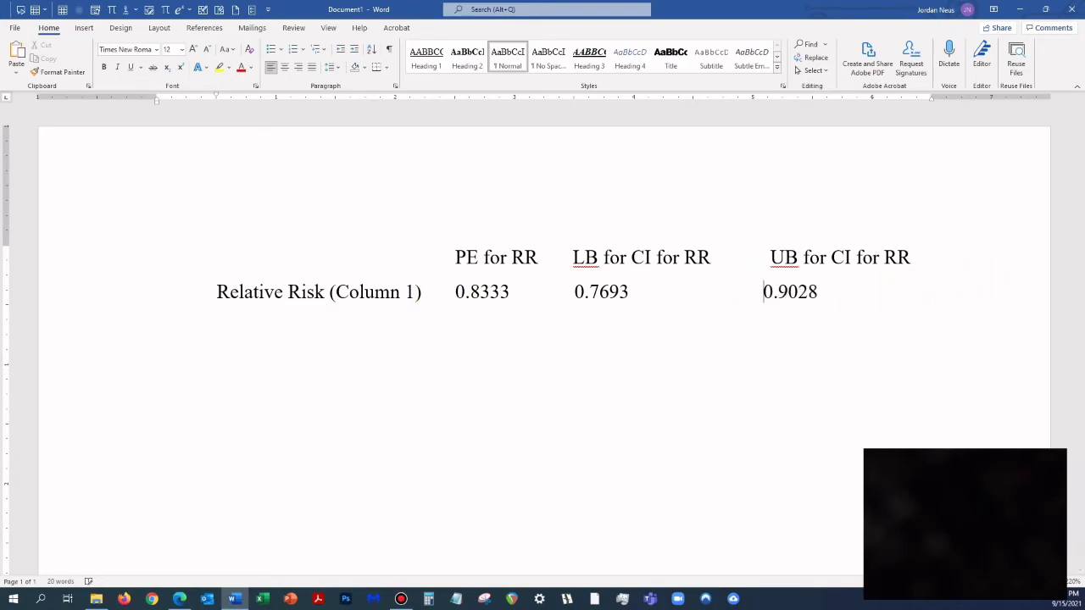
left_click(845, 294)
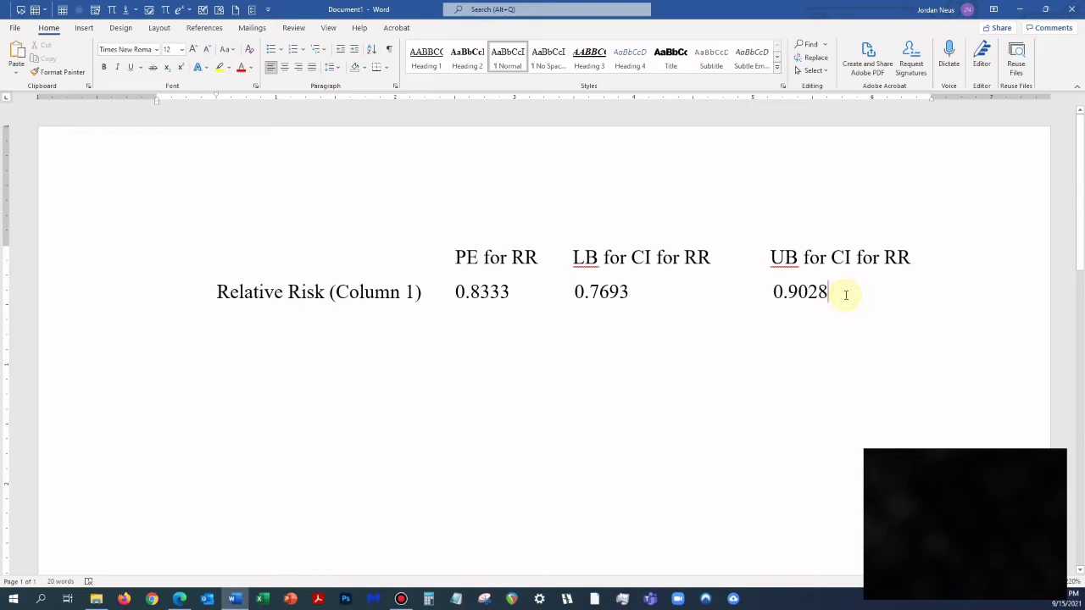
Start a new line below the Relative Risk row and dictate the label "Vaccine efficacy".
key("Return")
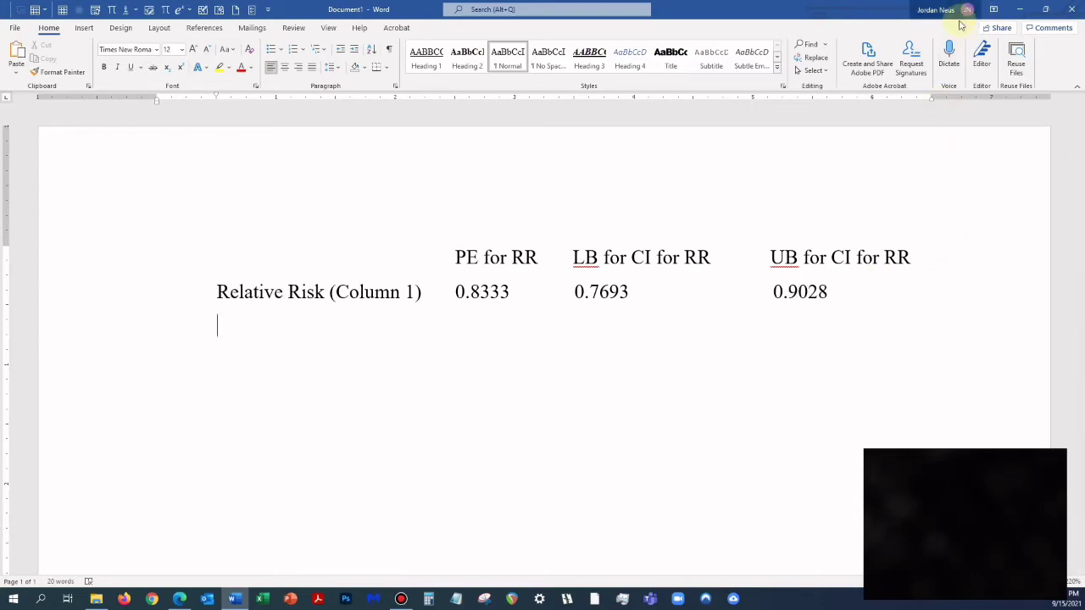
left_click(950, 52)
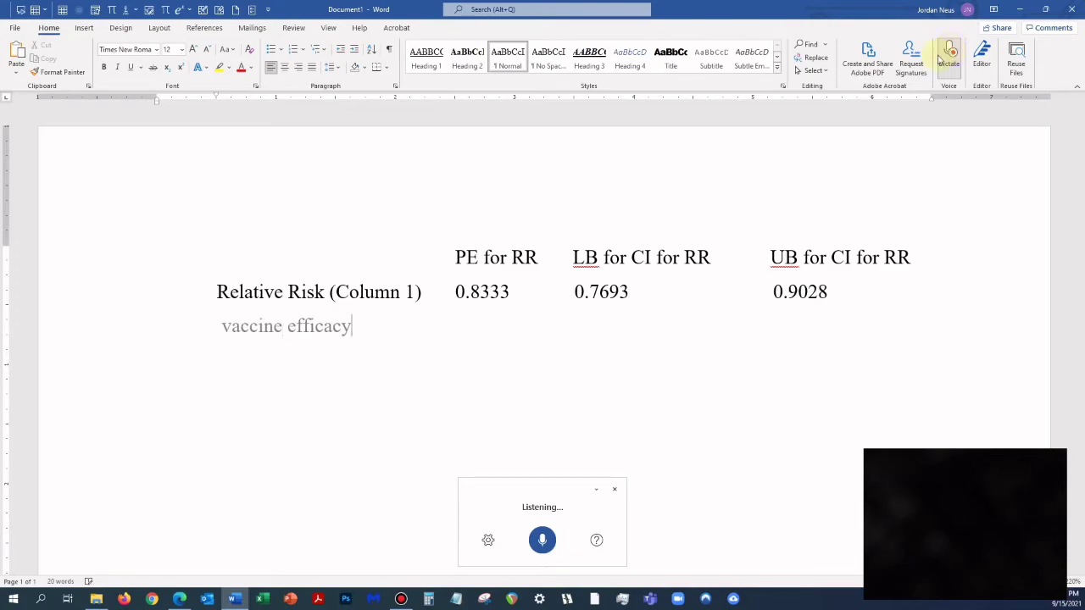
left_click(460, 321)
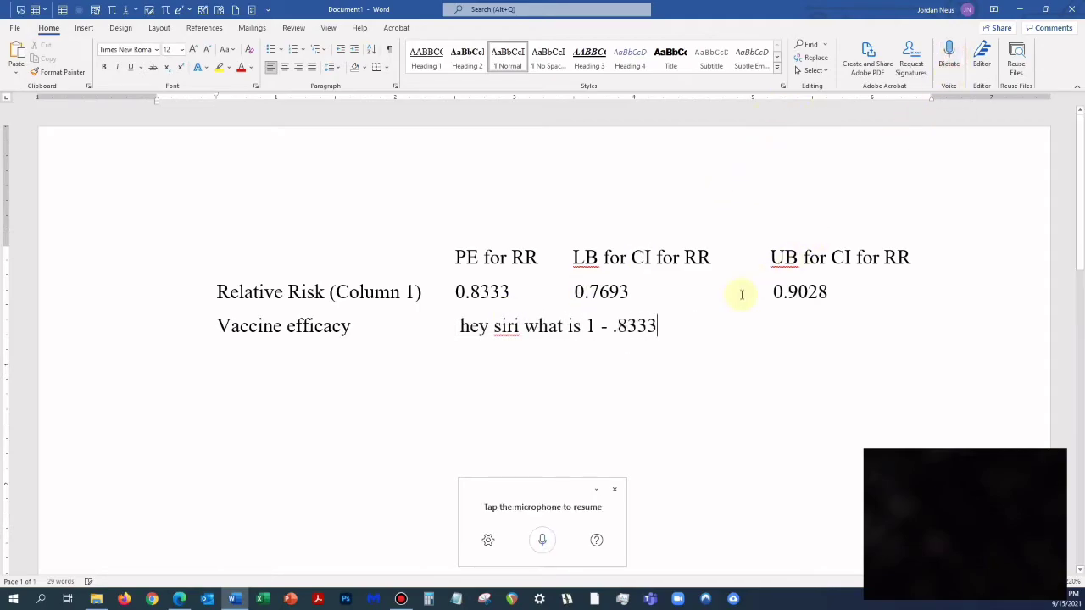
Delete the stray dictated text in the Vaccine efficacy row and enter 0.1667 in the PE for RR column.
key("BackSpace")
key("BackSpace")
key("BackSpace")
key("BackSpace")
key("BackSpace")
key("BackSpace")
key("BackSpace")
key("BackSpace")
key("BackSpace")
key("BackSpace")
key("BackSpace")
key("BackSpace")
key("BackSpace")
key("BackSpace")
key("BackSpace")
key("BackSpace")
key("BackSpace")
key("BackSpace")
key("BackSpace")
key("BackSpace")
key("BackSpace")
key("BackSpace")
key("BackSpace")
key("BackSpace")
key("BackSpace")
key("BackSpace")
key("BackSpace")
type("0")
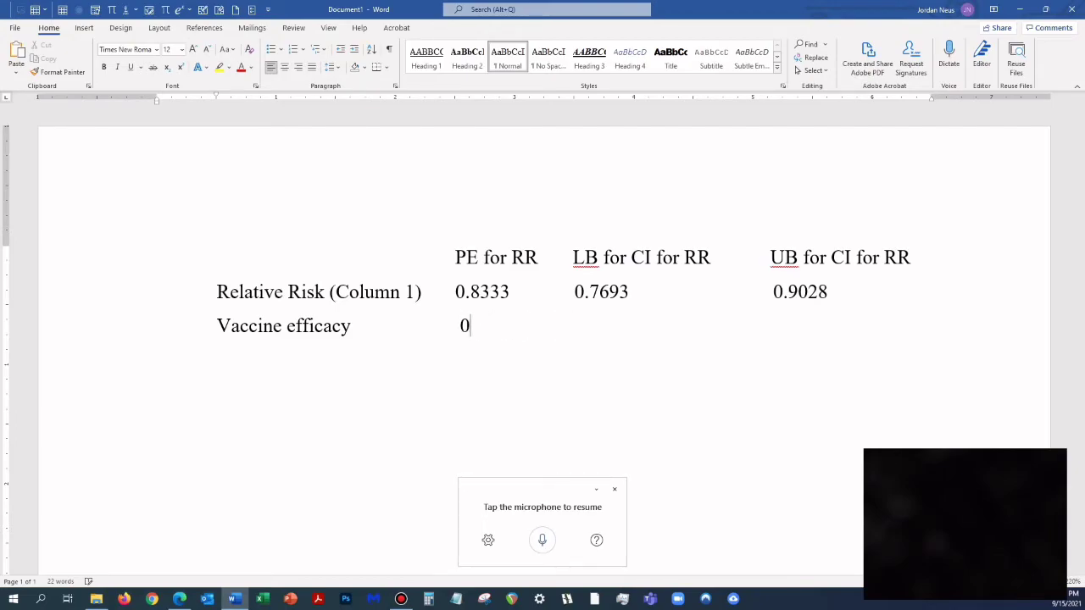
type(".1667")
Enter the vaccine efficacy values 0.2307 in the lower bound column and 0.0972 in the upper bound column.
type("0.2307")
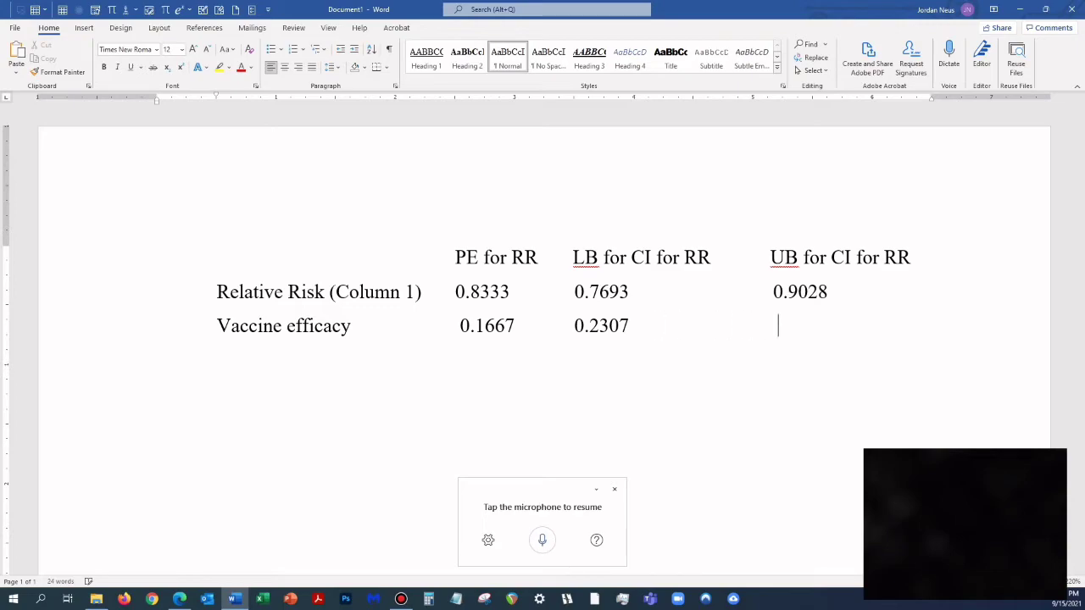
key("BackSpace")
type("0.0972")
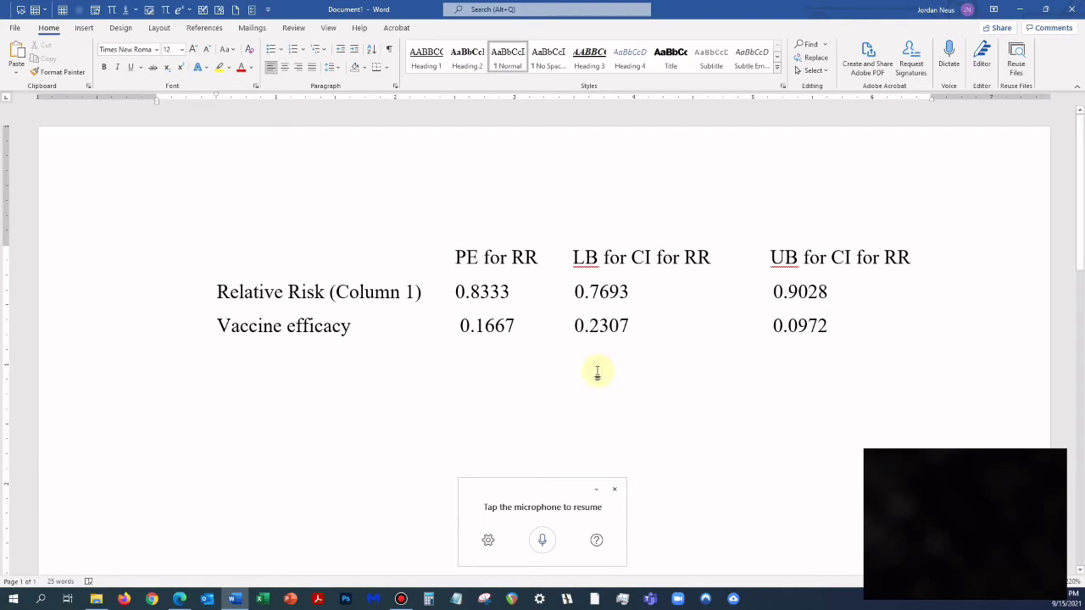
left_click(650, 327)
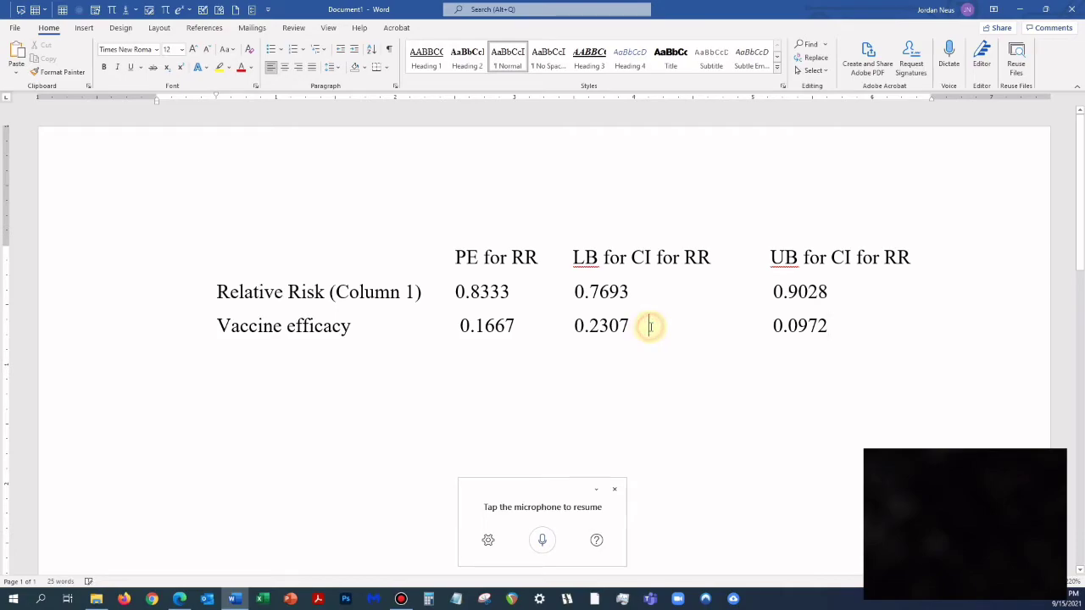